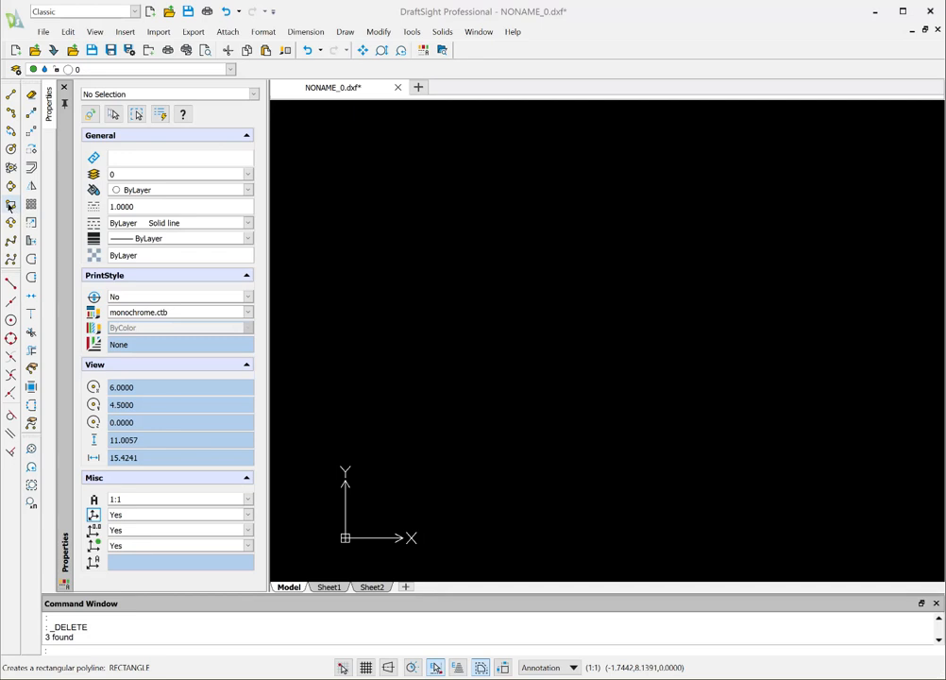
Step: Draw a rectangle from start corner 0,0 to opposite corner 8,10
left_click(10, 206)
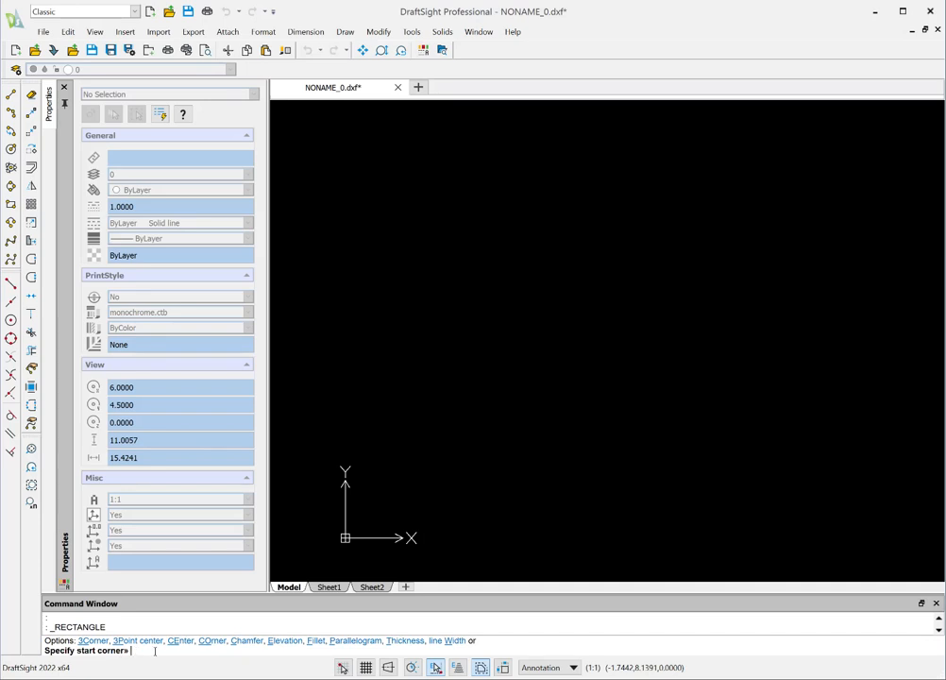
type("0,0")
key("Return")
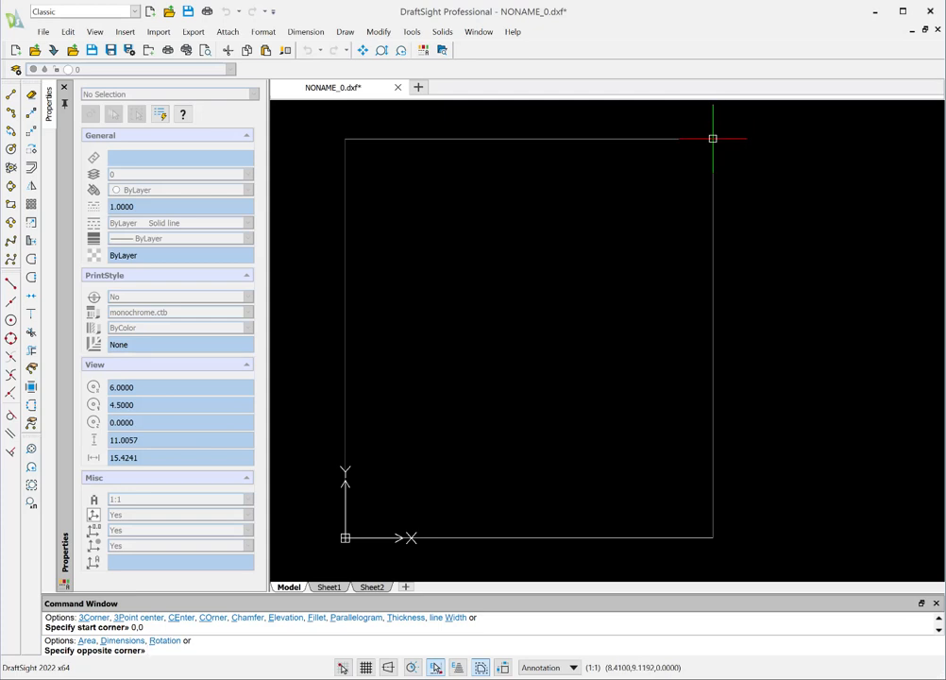
type("8,10")
key("Return")
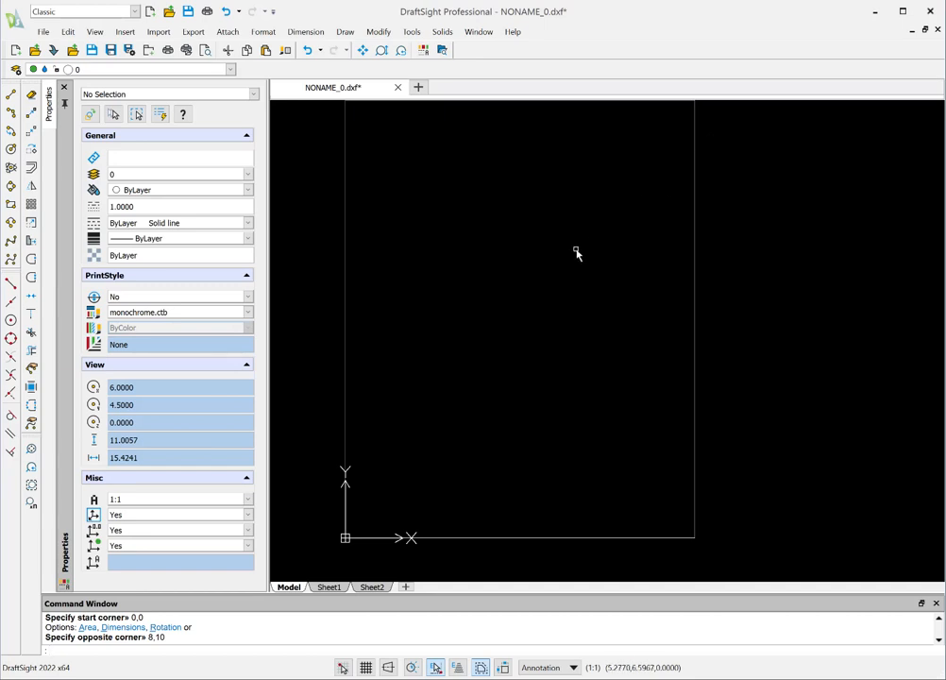
Step: Examine the whole rectangle at several closer and wider zoom levels
scroll(577, 254, "down", 3)
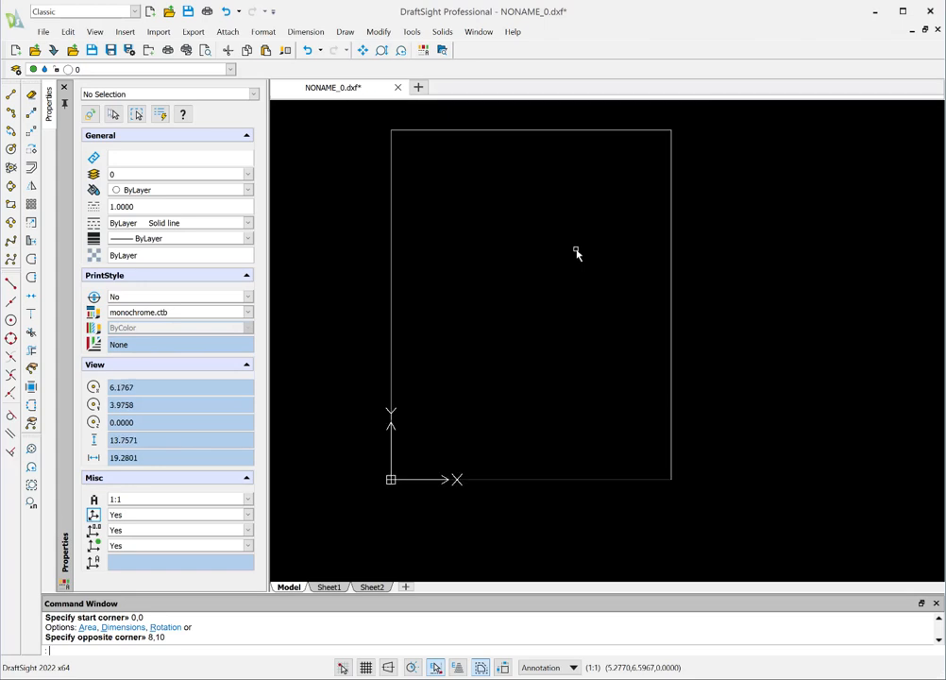
scroll(538, 210, "up", 2)
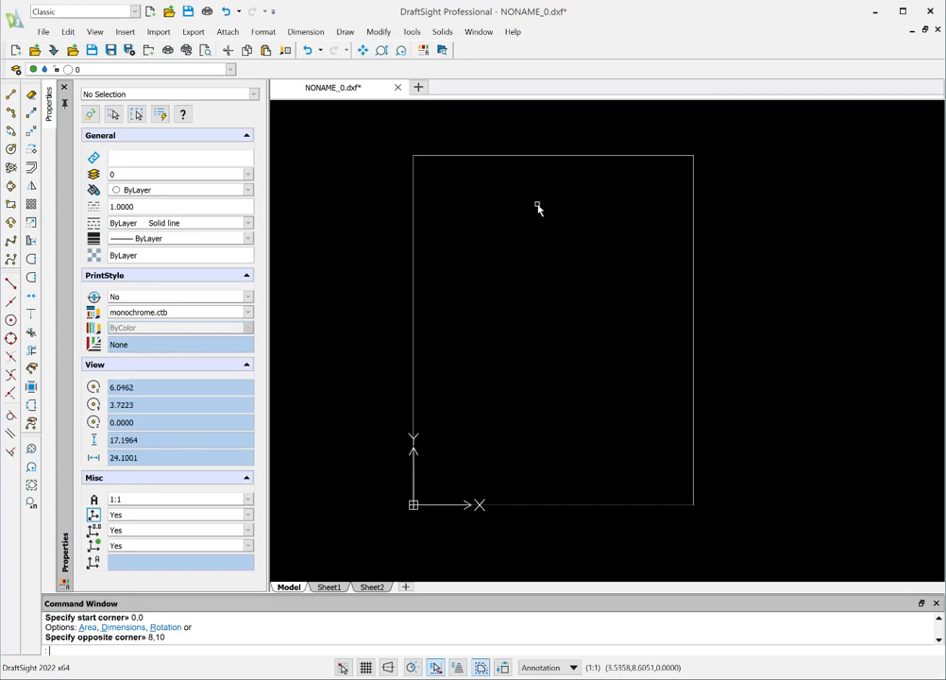
scroll(539, 208, "up", 1)
scroll(539, 208, "down", 1)
scroll(289, 311, "down", 4)
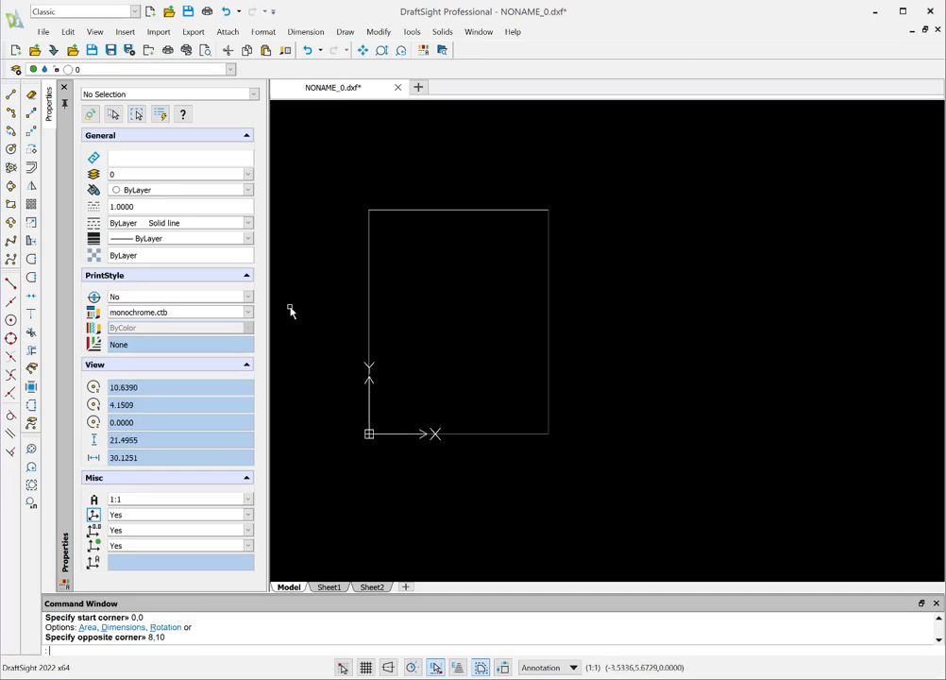
scroll(289, 310, "up", 3)
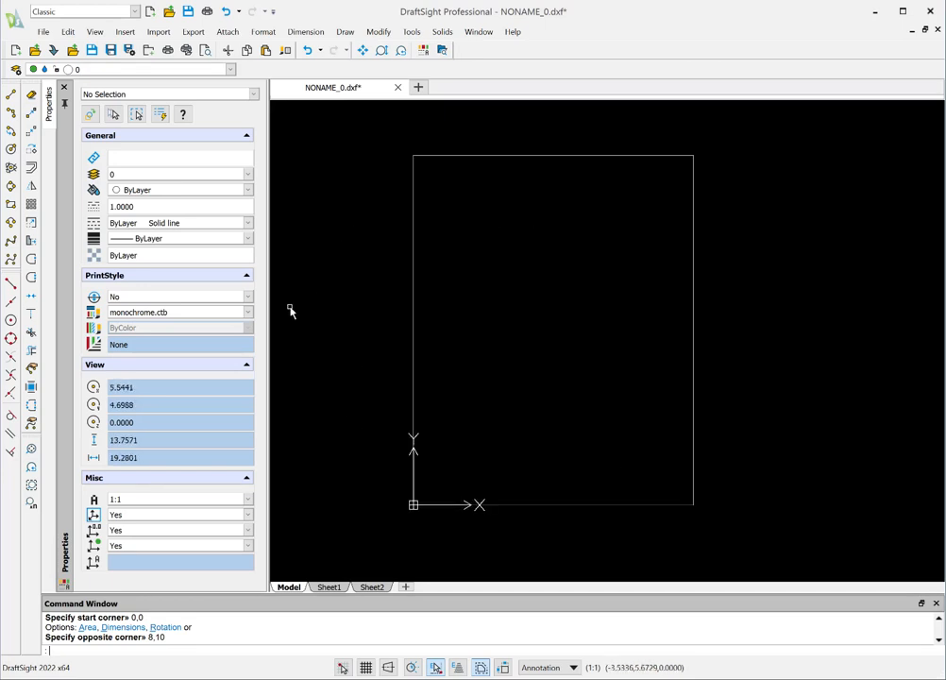
scroll(860, 297, "down", 5)
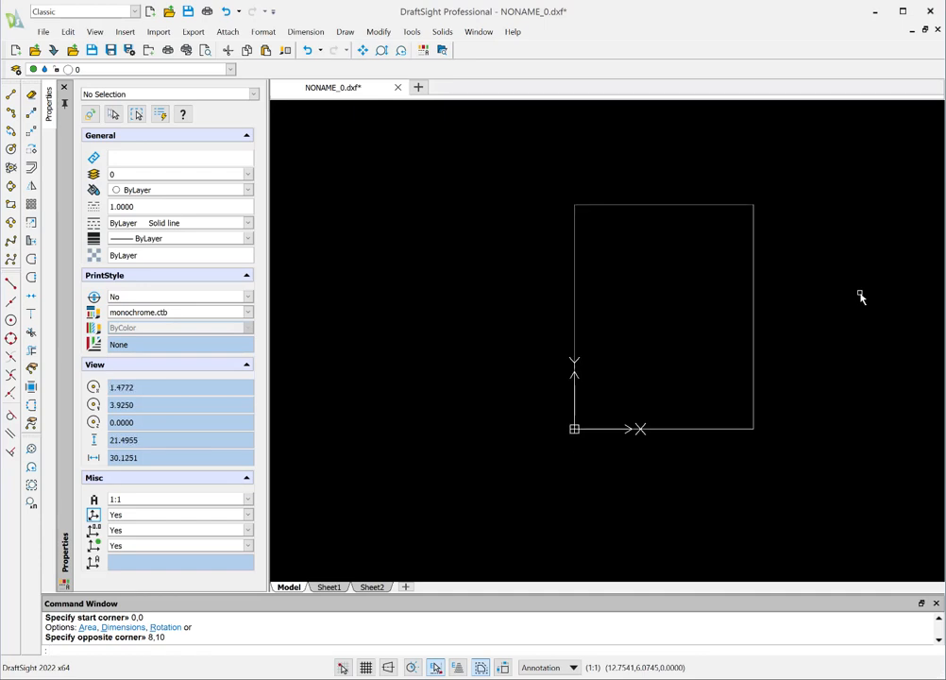
scroll(861, 297, "up", 4)
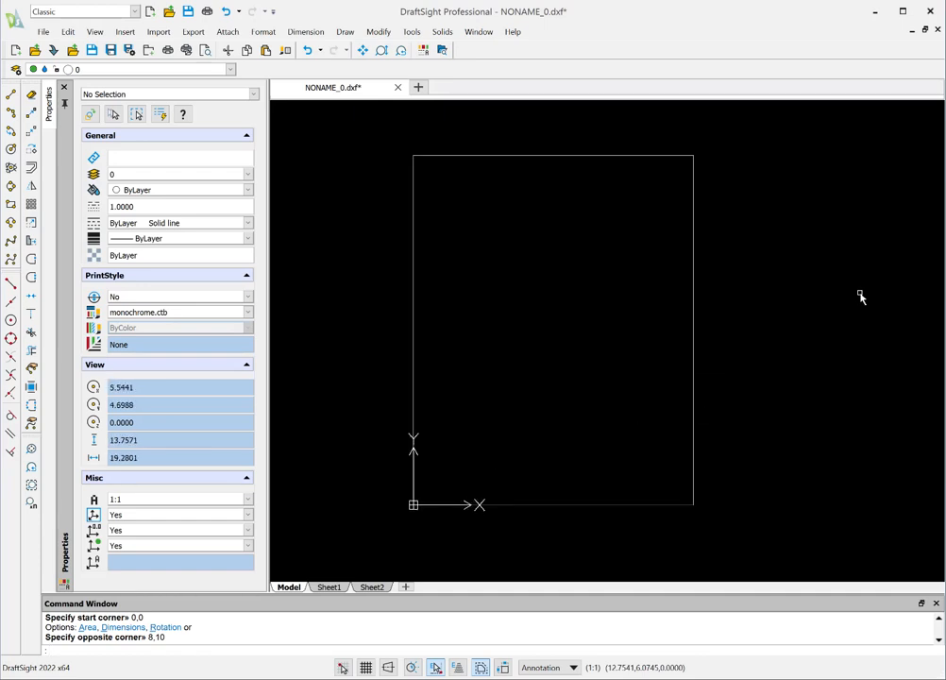
scroll(560, 321, "down", 3)
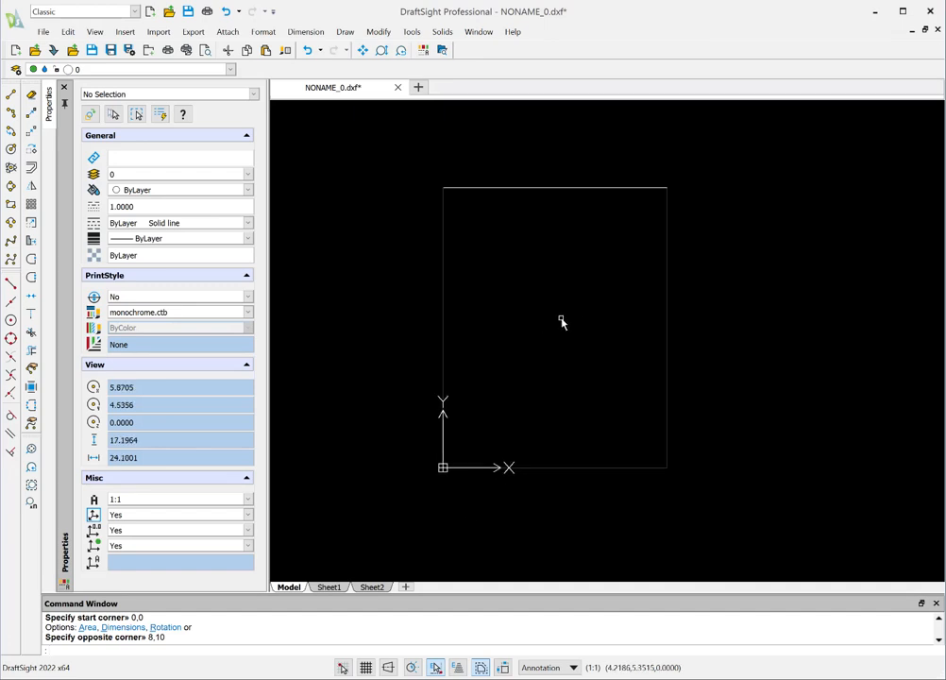
scroll(560, 321, "down", 2)
scroll(560, 321, "up", 5)
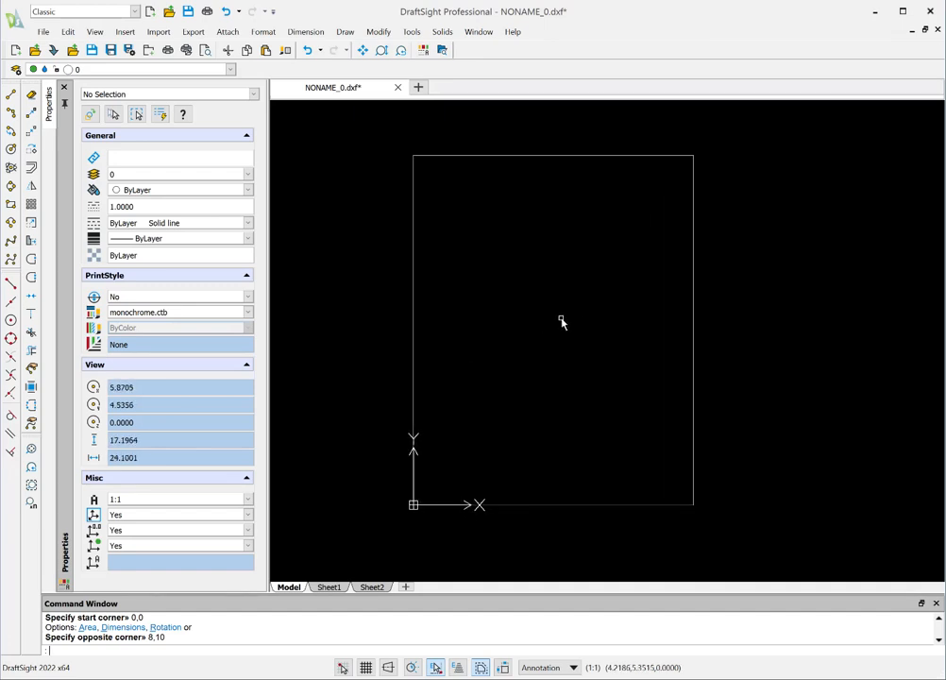
scroll(560, 321, "up", 1)
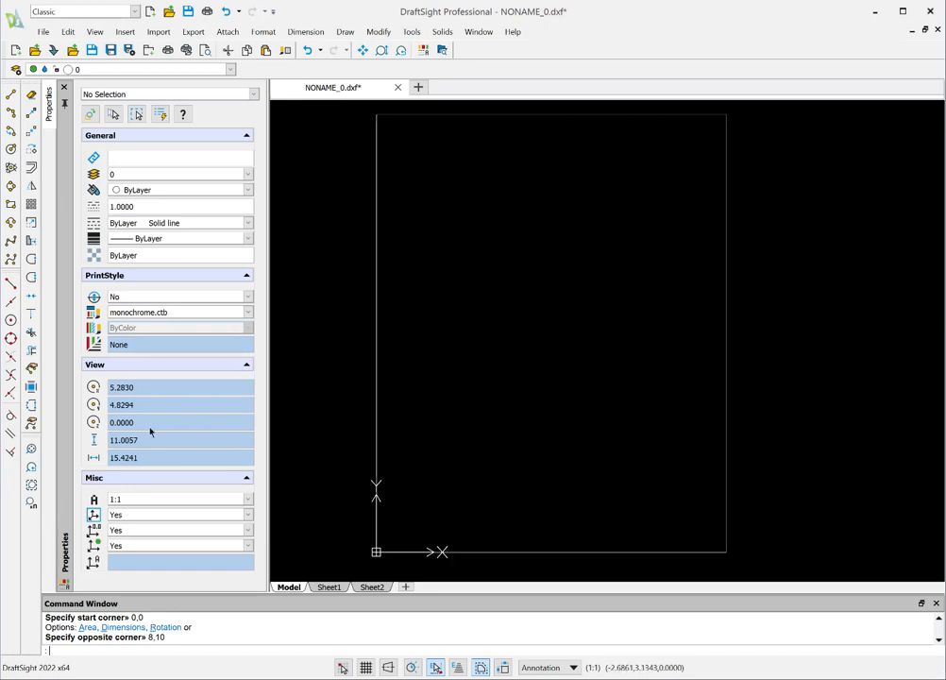
Step: Fit the view to the drawing extents and zoom by a scale factor of .9x
left_click(30, 450)
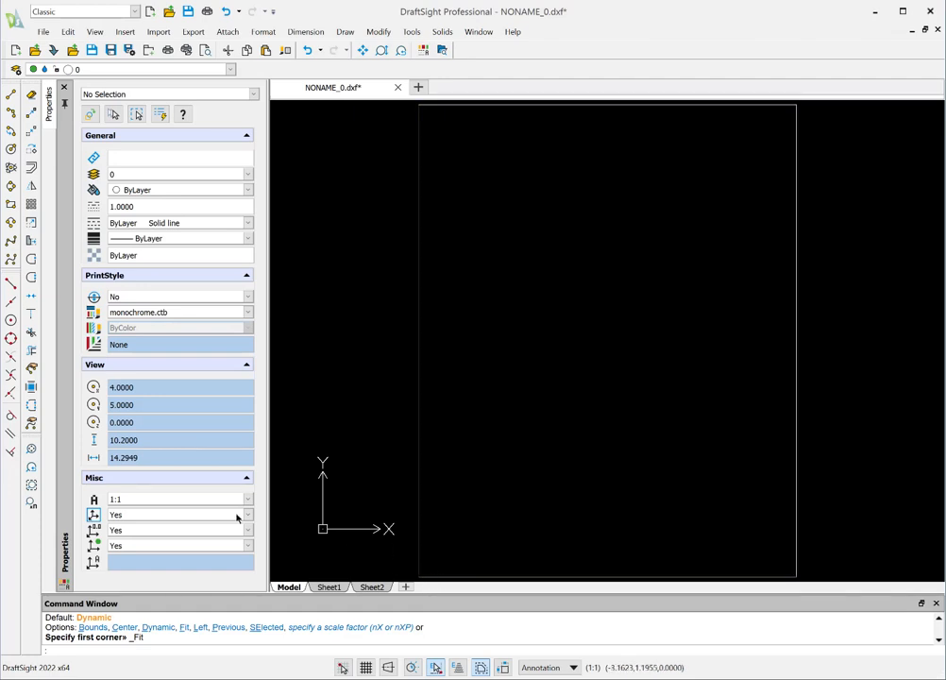
left_click(31, 506)
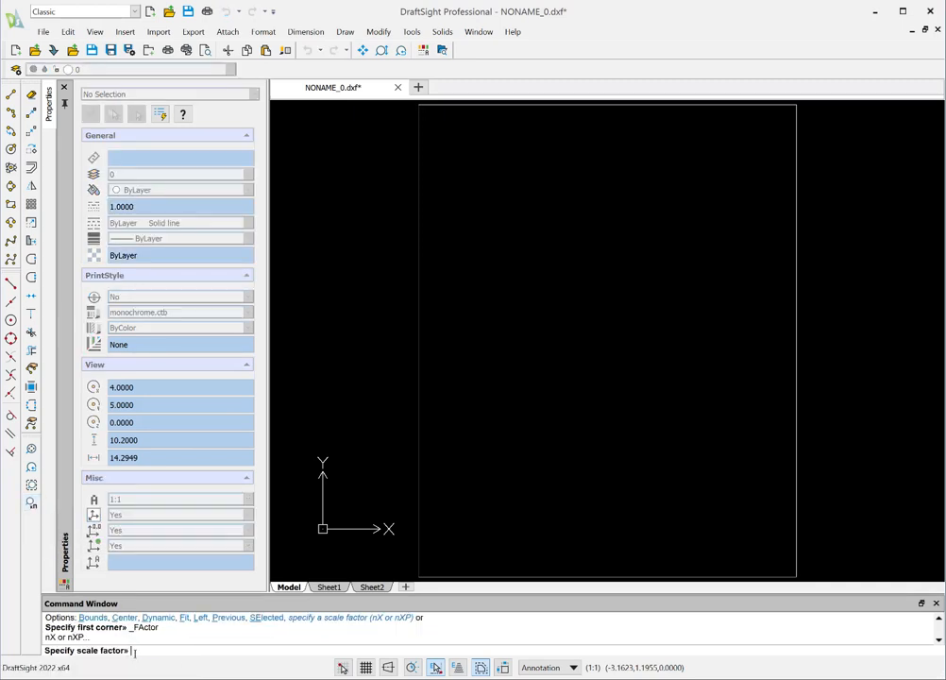
type("8")
type("9x")
key("Return")
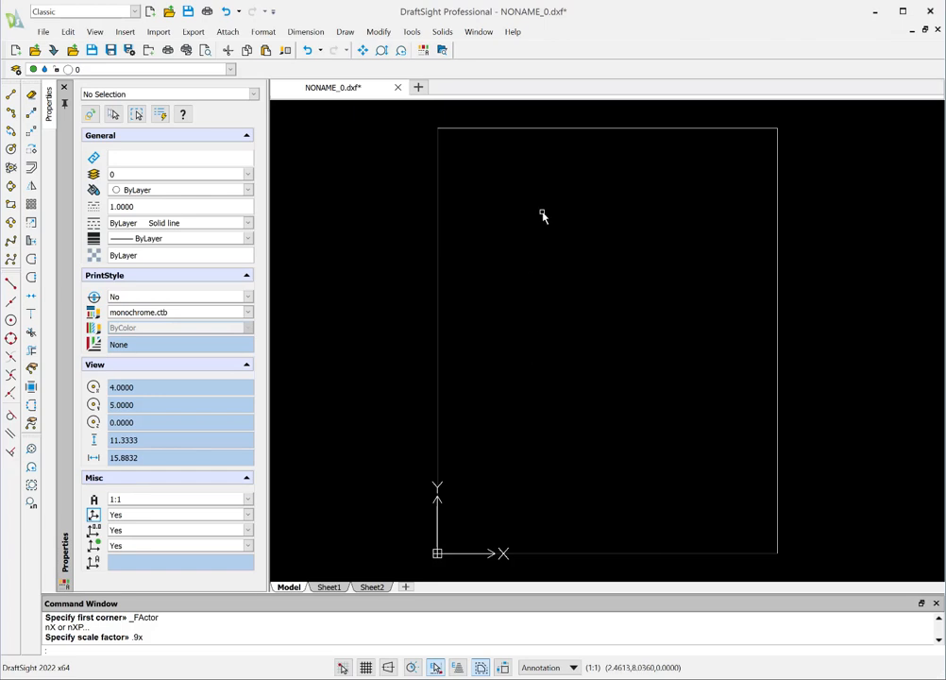
Step: Create a new layer named 1 and set its line color to Red
left_click(15, 70)
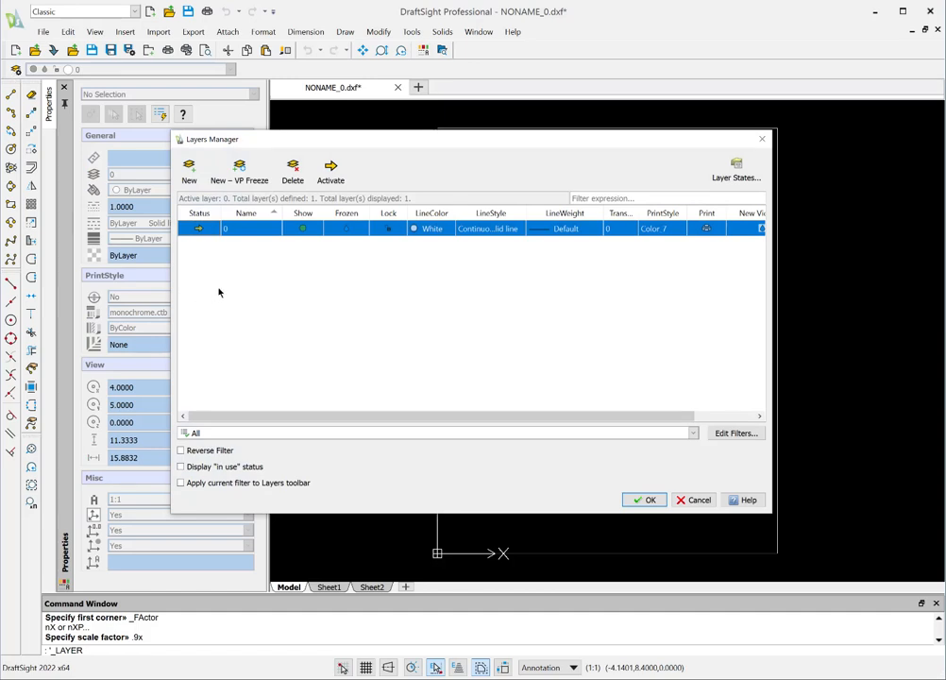
left_click(188, 168)
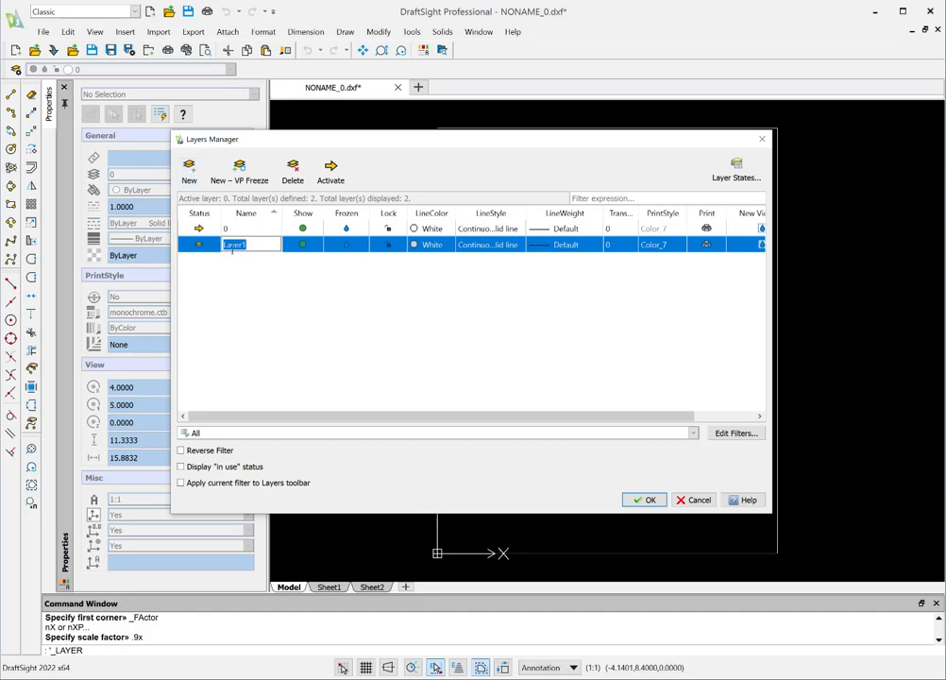
type("1")
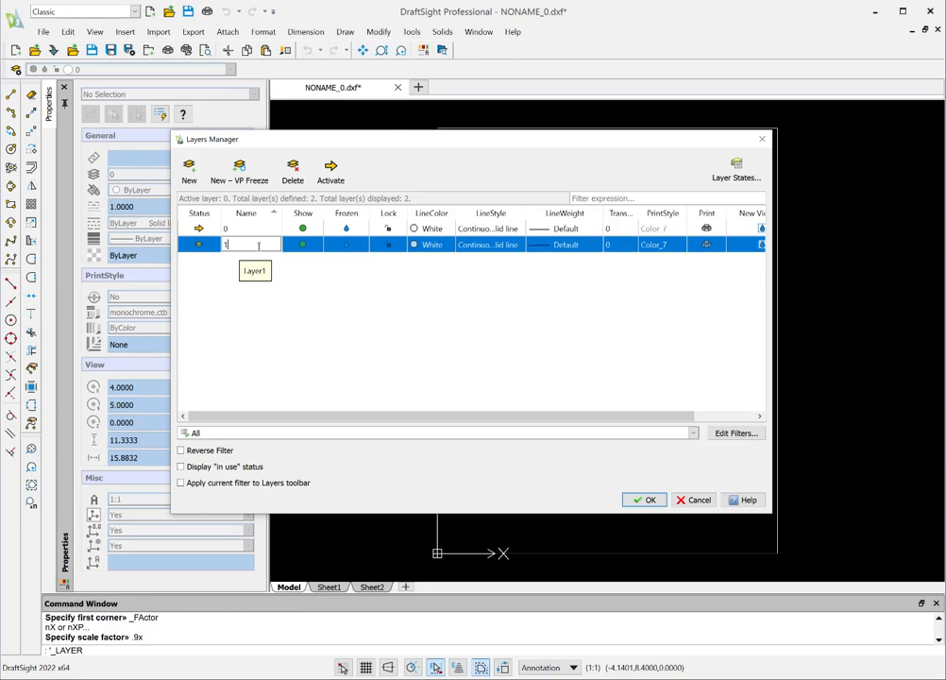
left_click(412, 245)
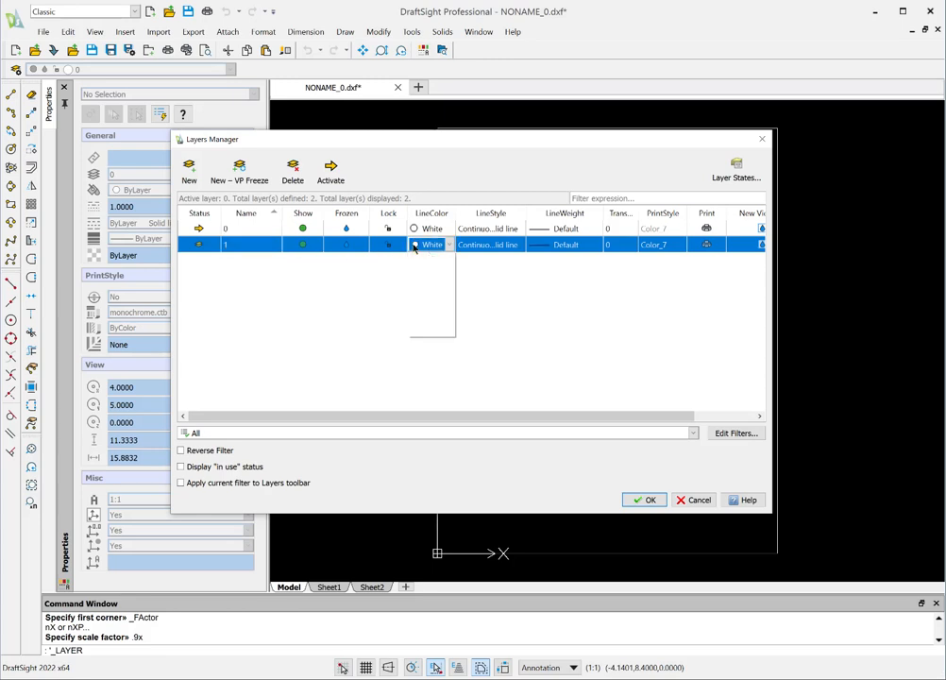
left_click(414, 300)
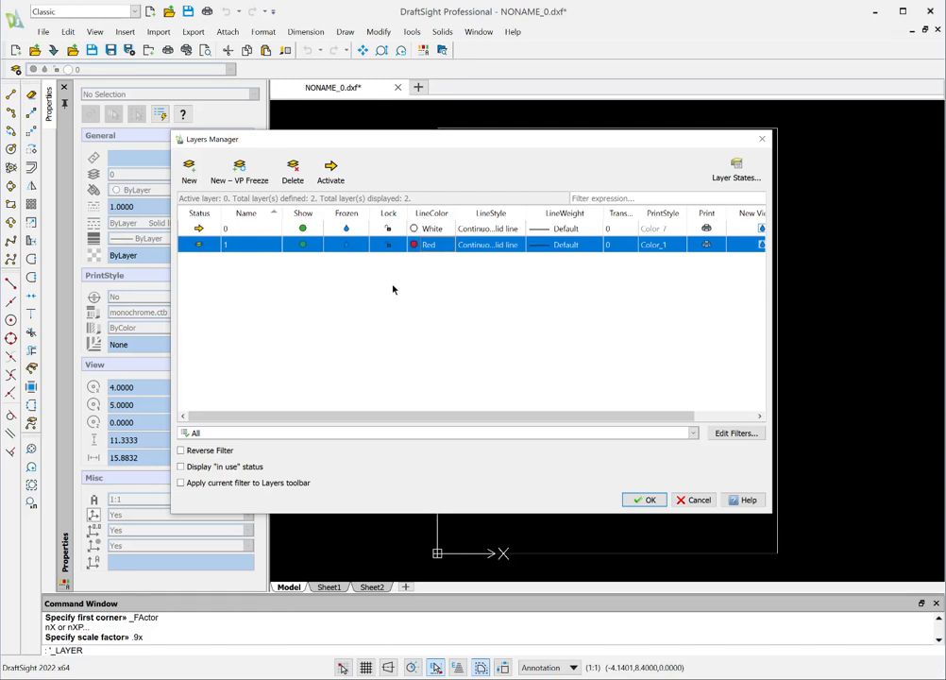
Step: Create another layer named 2 and set its line color to Blue
left_click(192, 176)
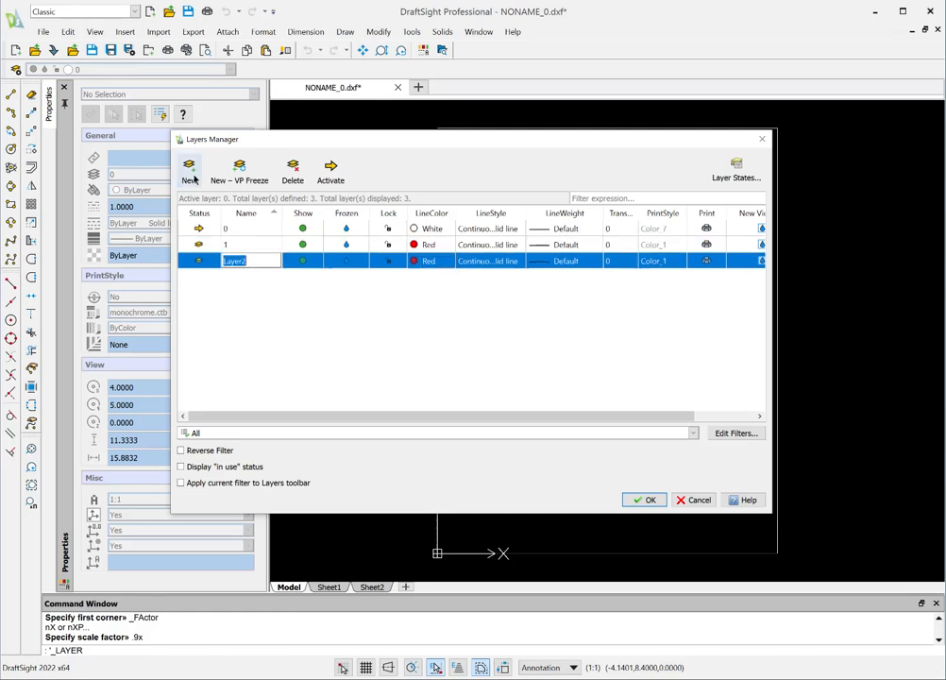
type("2")
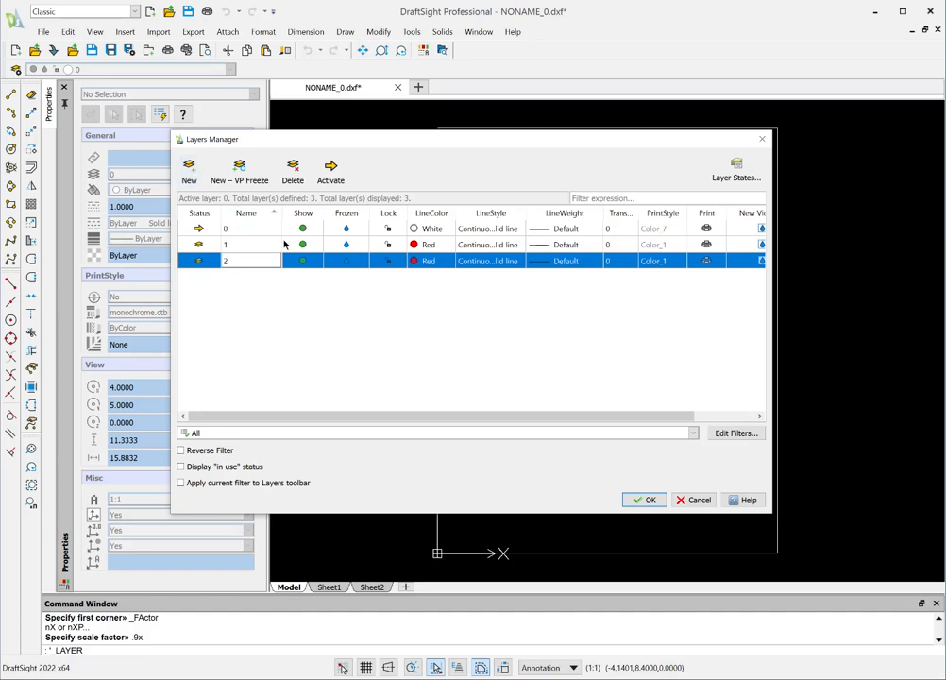
left_click(426, 261)
left_click(418, 274)
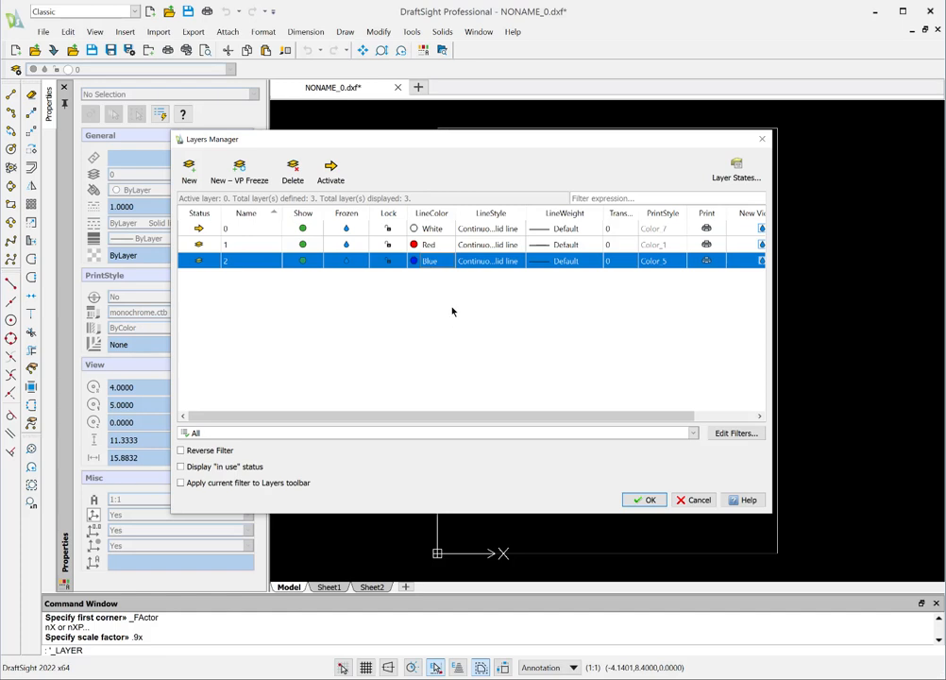
Step: Make layer 1 the active layer and delete layer 2, applying the layer changes
double_click(200, 248)
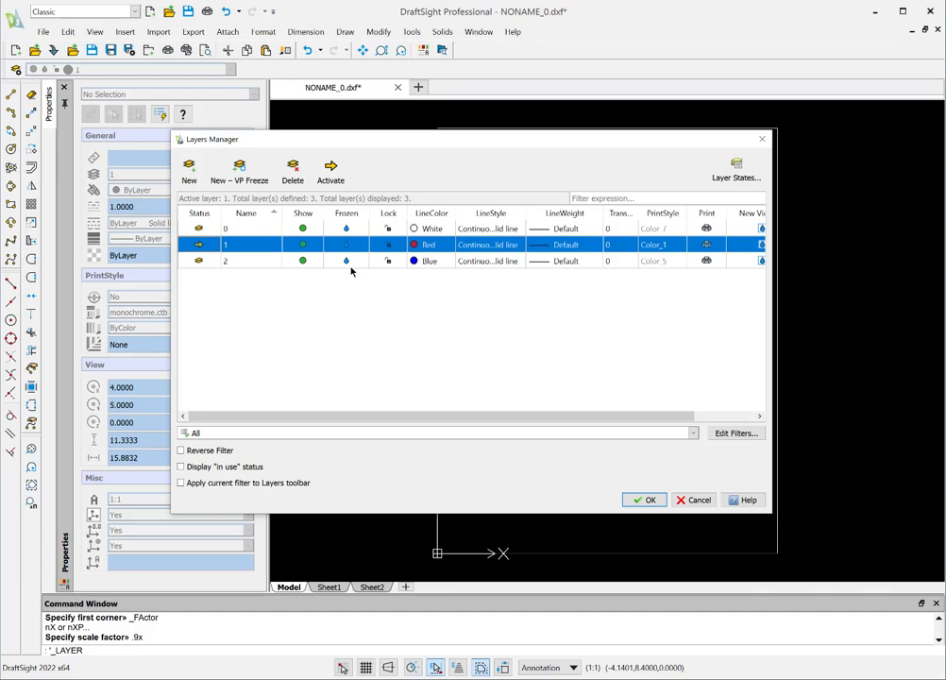
left_click(213, 262)
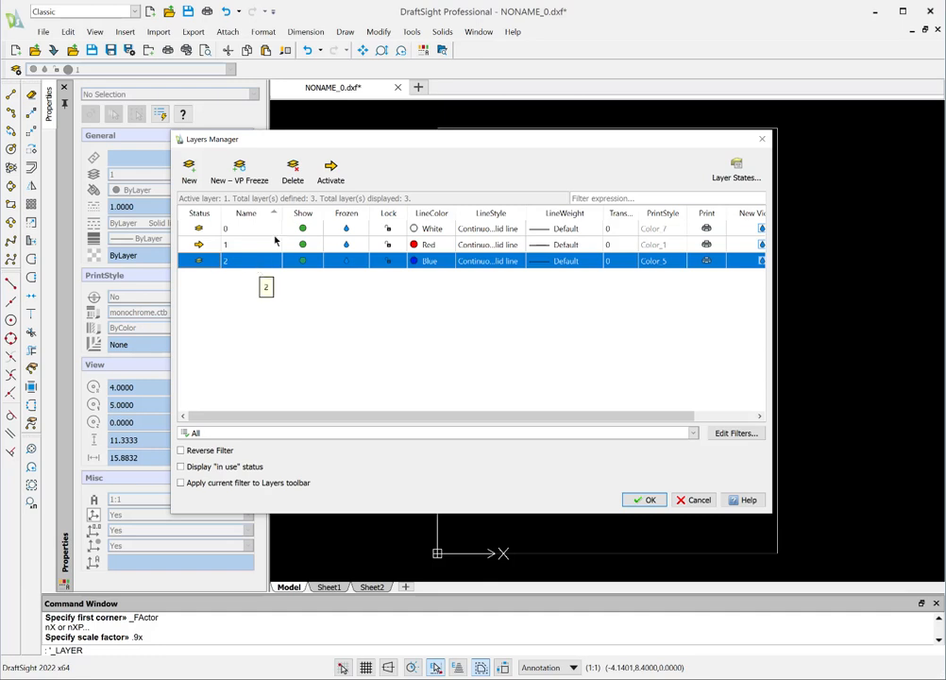
left_click(293, 169)
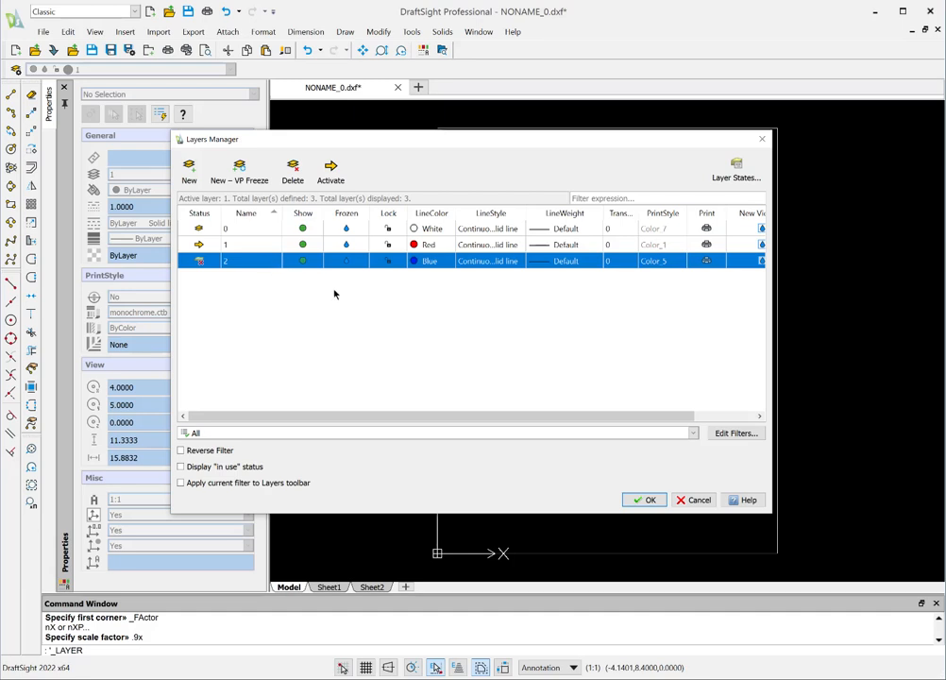
left_click(650, 500)
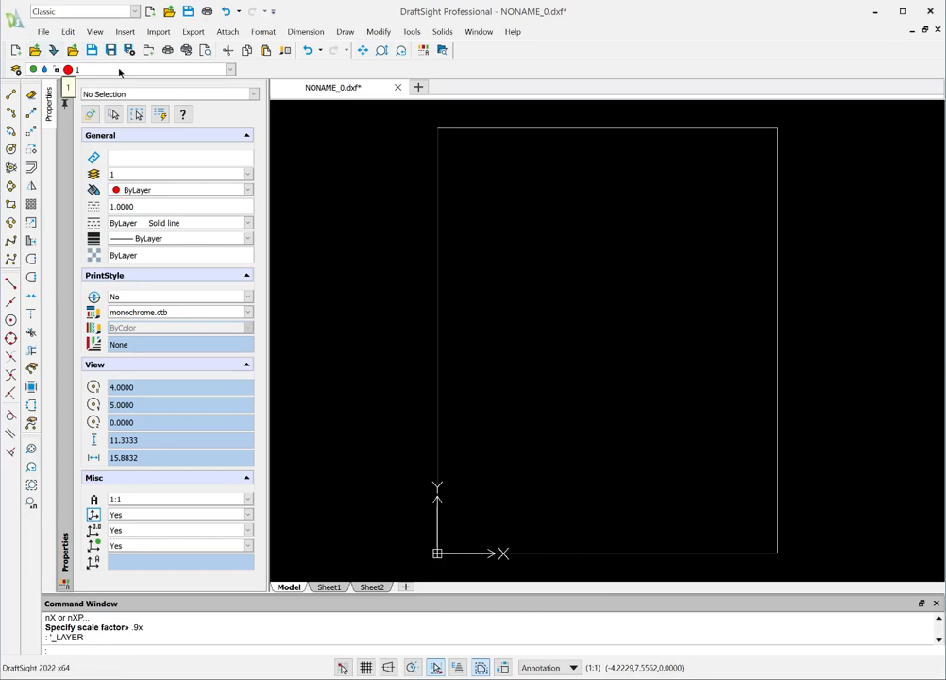
Step: Switch the active layer back and forth between 0 and 1, finishing on layer 1, and review the layer list
left_click(231, 70)
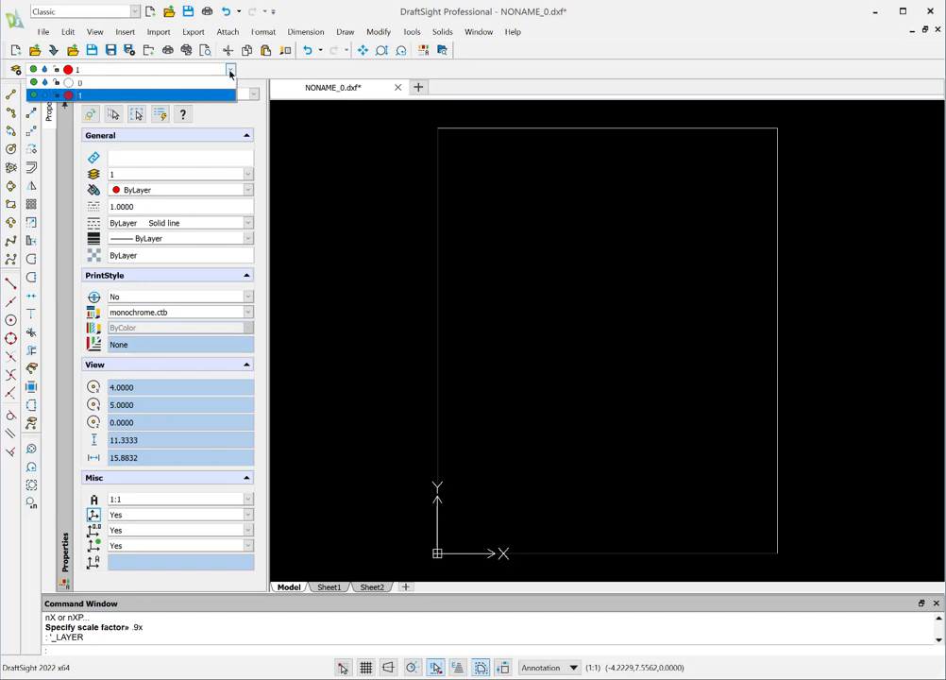
left_click(107, 83)
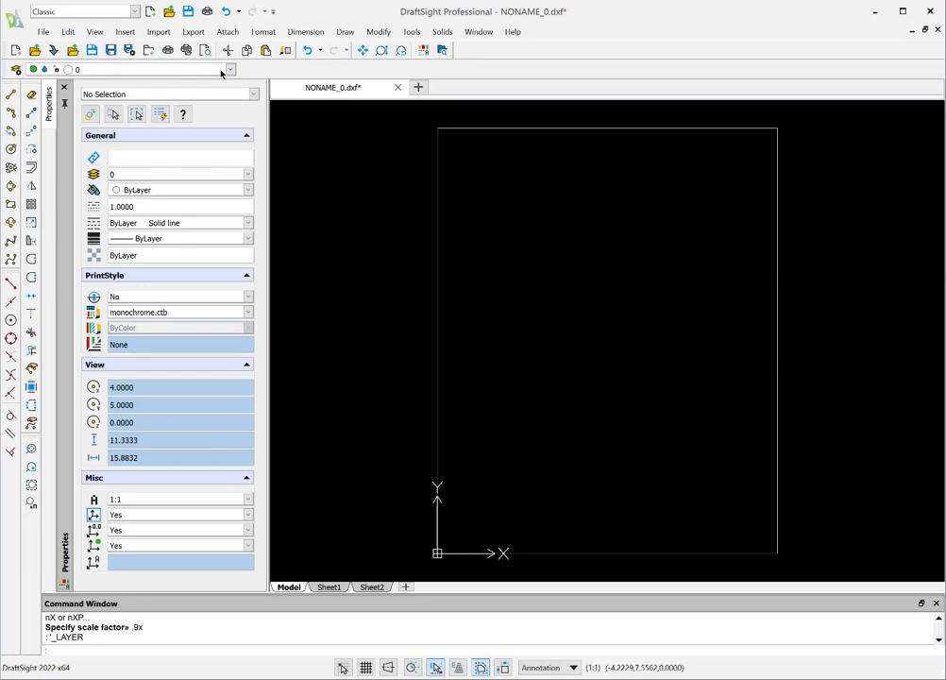
left_click(231, 70)
left_click(106, 93)
left_click(231, 70)
left_click(124, 84)
left_click(220, 70)
left_click(108, 92)
left_click(204, 69)
left_click(124, 84)
left_click(180, 70)
left_click(127, 96)
left_click(229, 74)
left_click(107, 83)
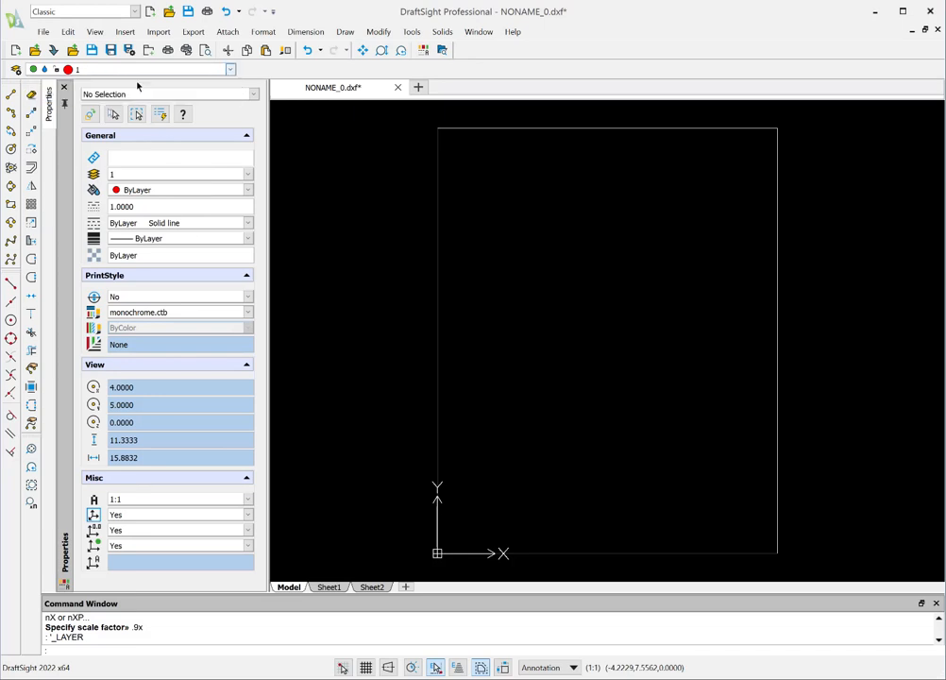
left_click(232, 73)
left_click(71, 92)
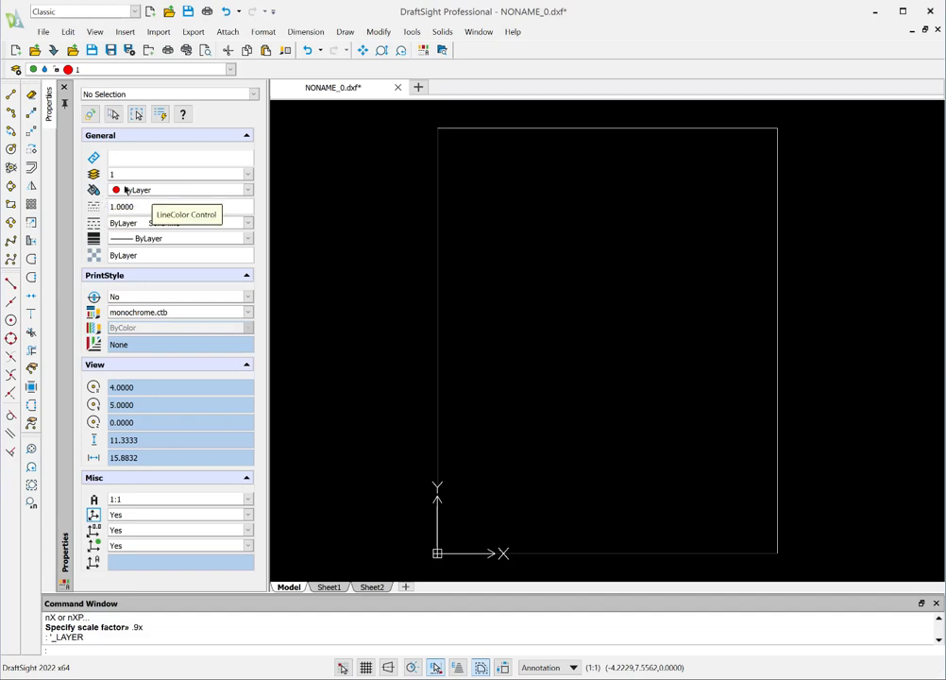
left_click(16, 68)
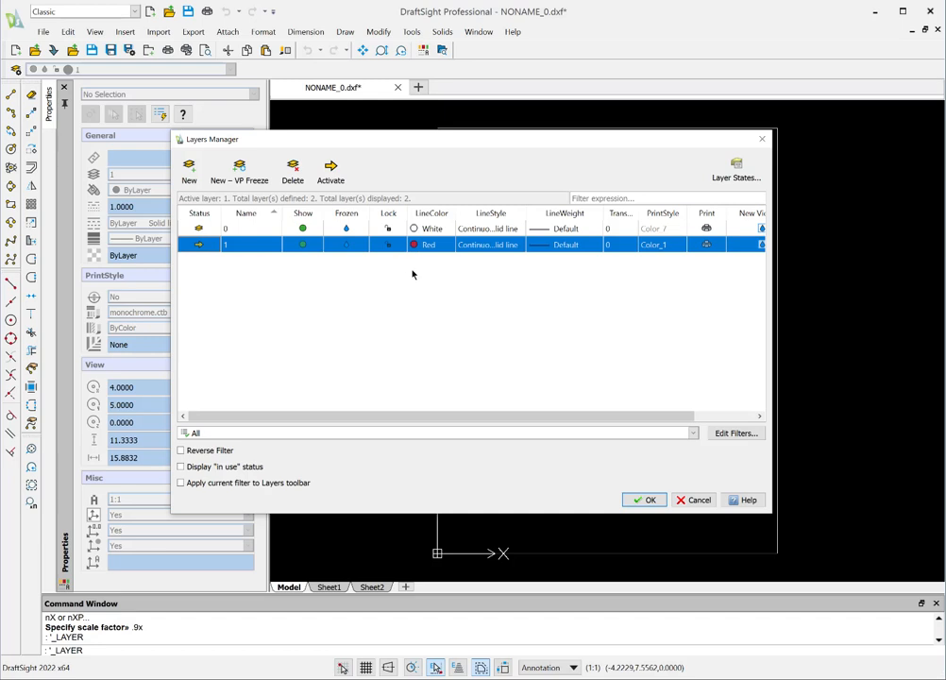
left_click(651, 500)
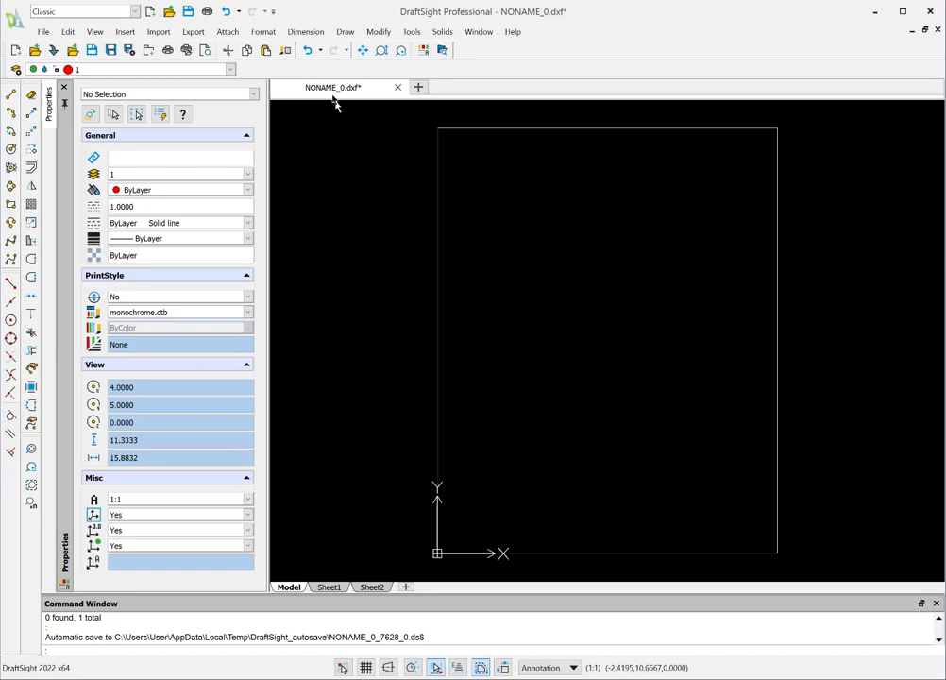
Step: Save the drawing as test.dxf in the R14 ASCII Drawing (*.dxf) format
left_click(45, 32)
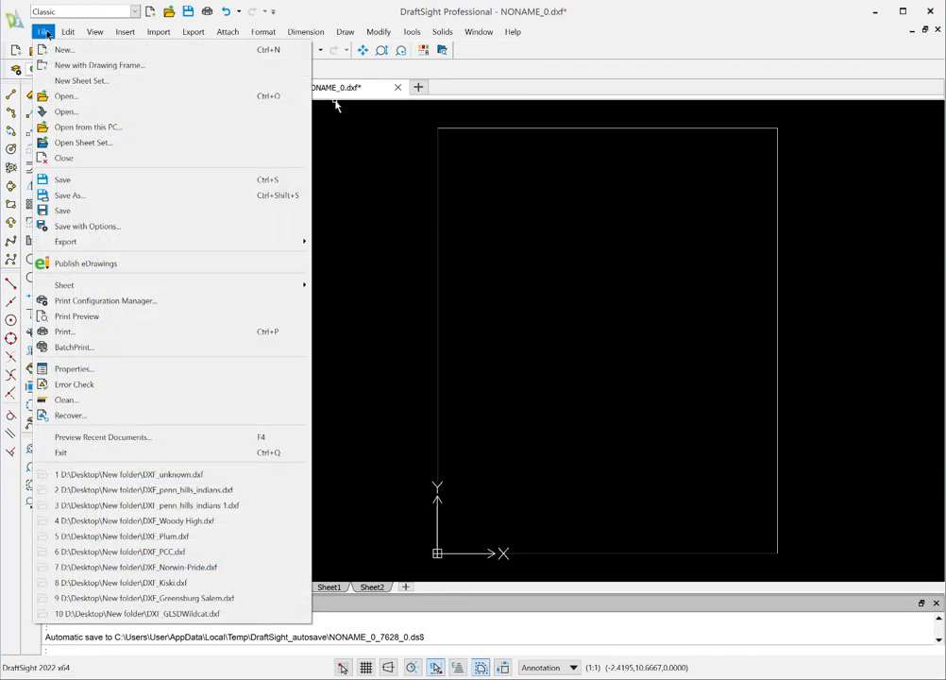
left_click(67, 196)
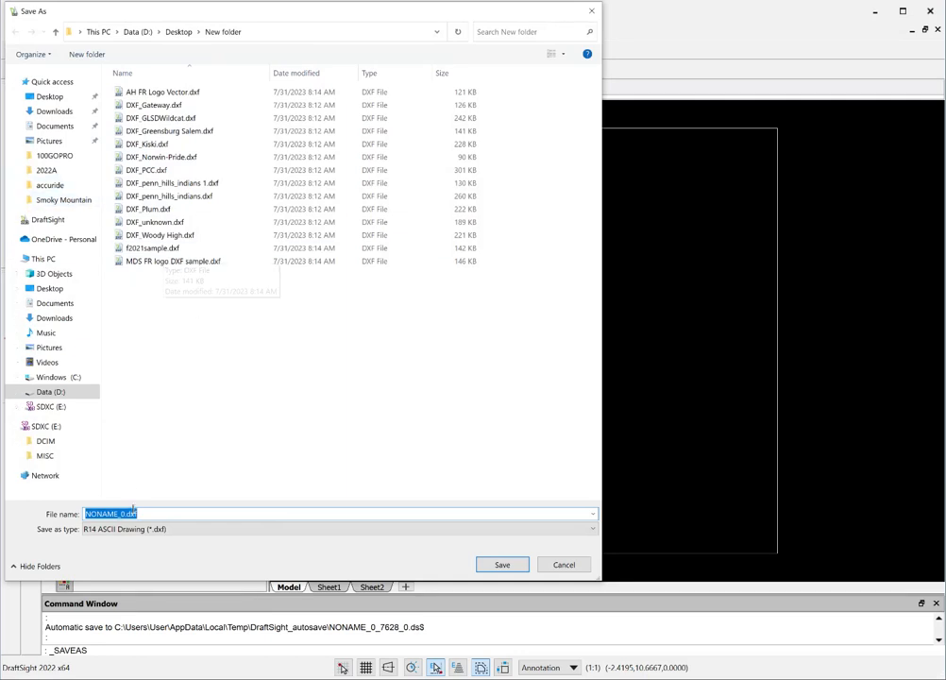
left_click_drag(123, 514, 82, 513)
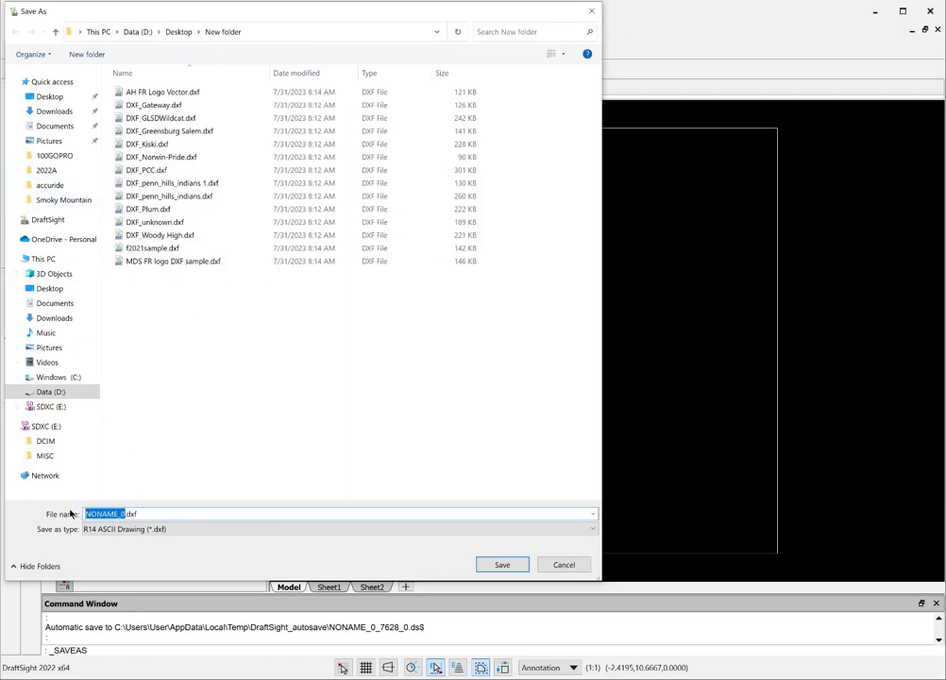
type("test")
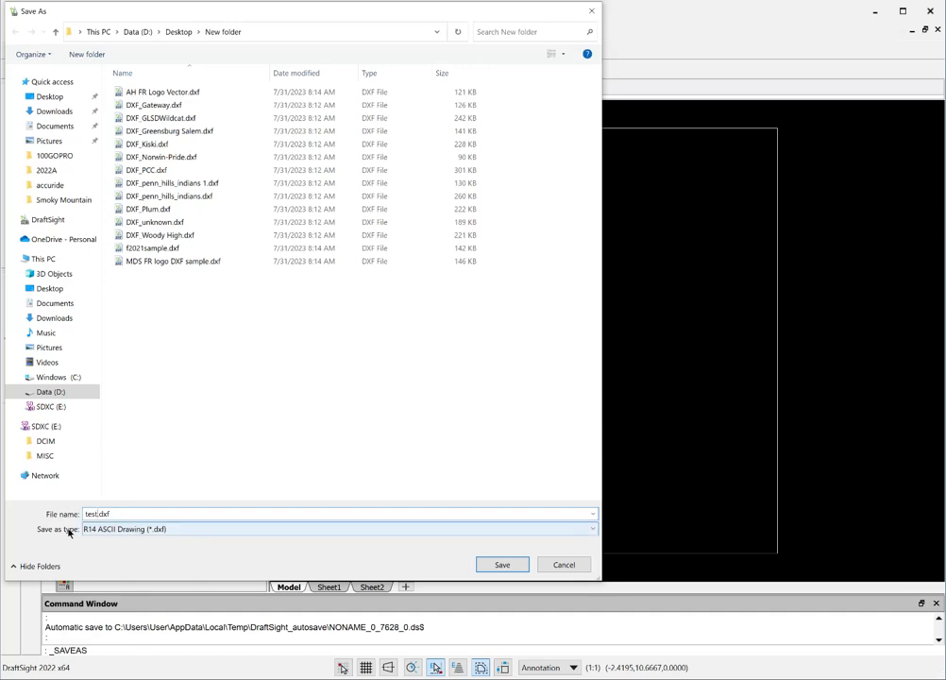
left_click(594, 530)
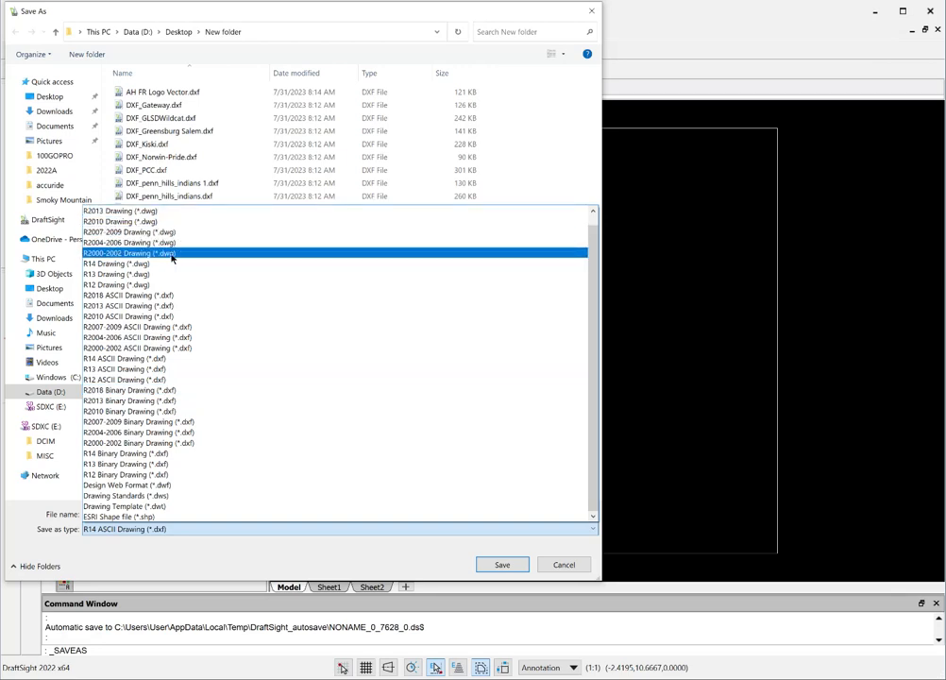
left_click(110, 361)
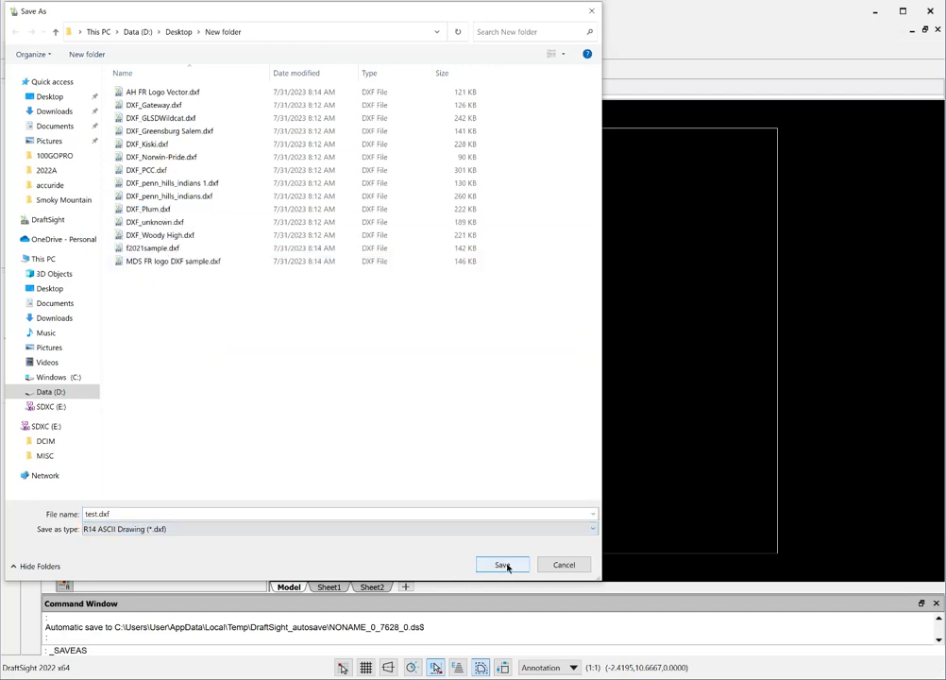
left_click(104, 513)
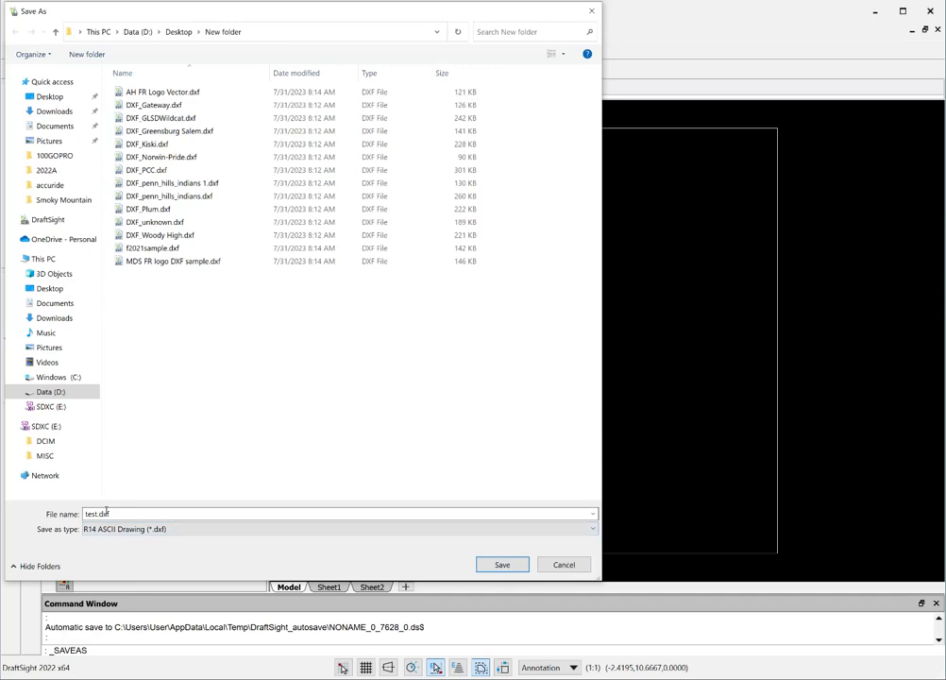
left_click(496, 566)
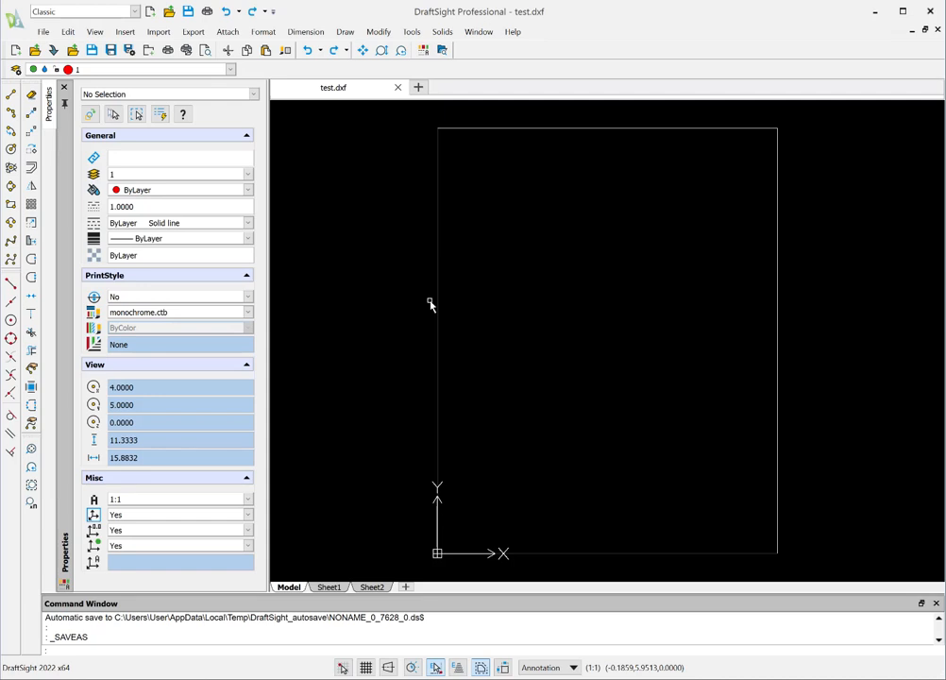
Step: Offset the outer rectangle inward by a distance of 1.5
key("Escape")
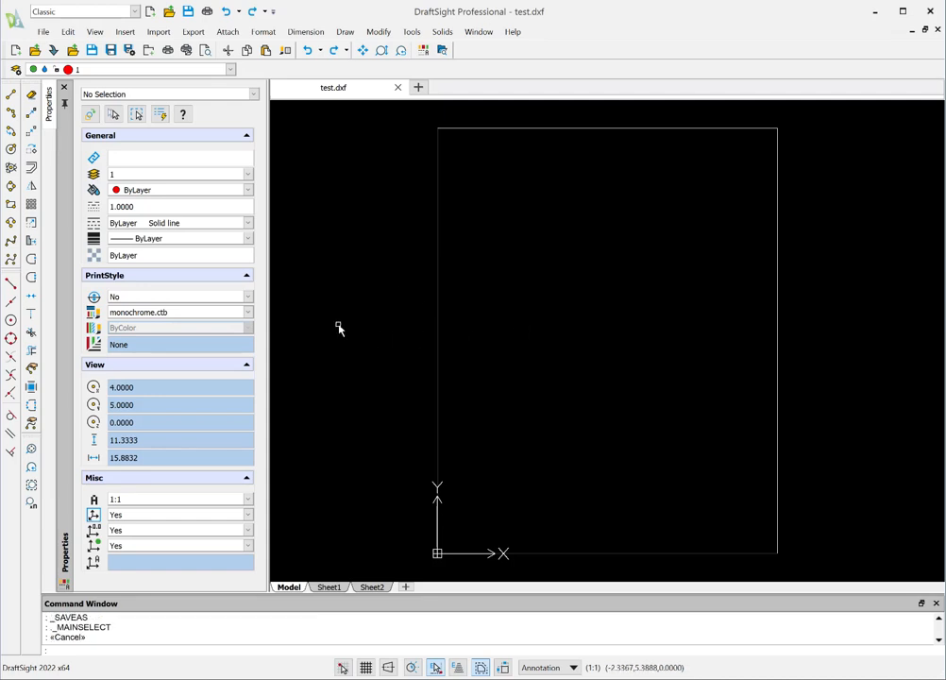
left_click(32, 170)
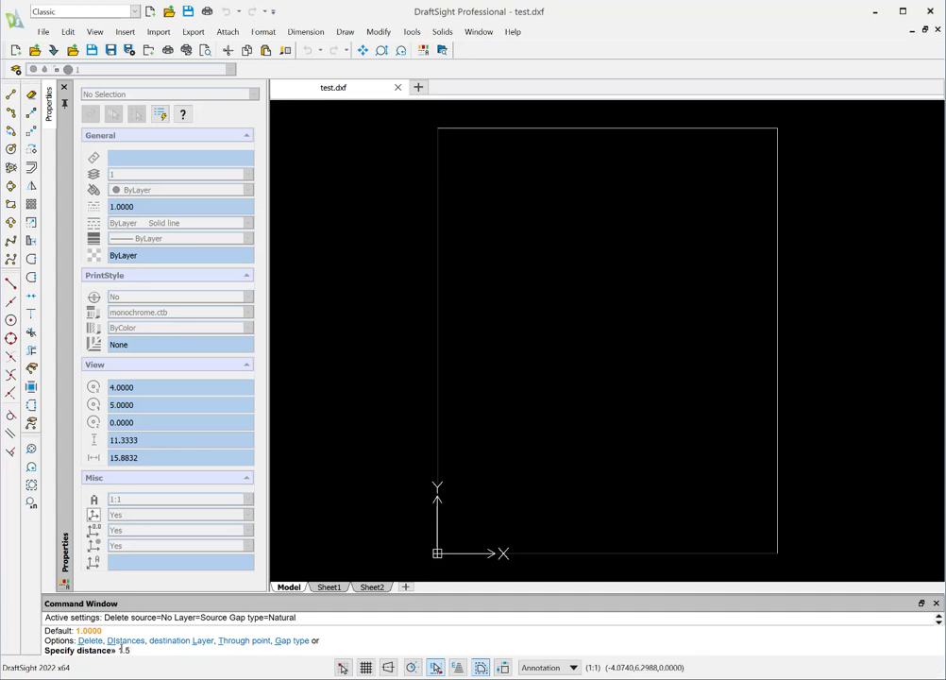
key("Return")
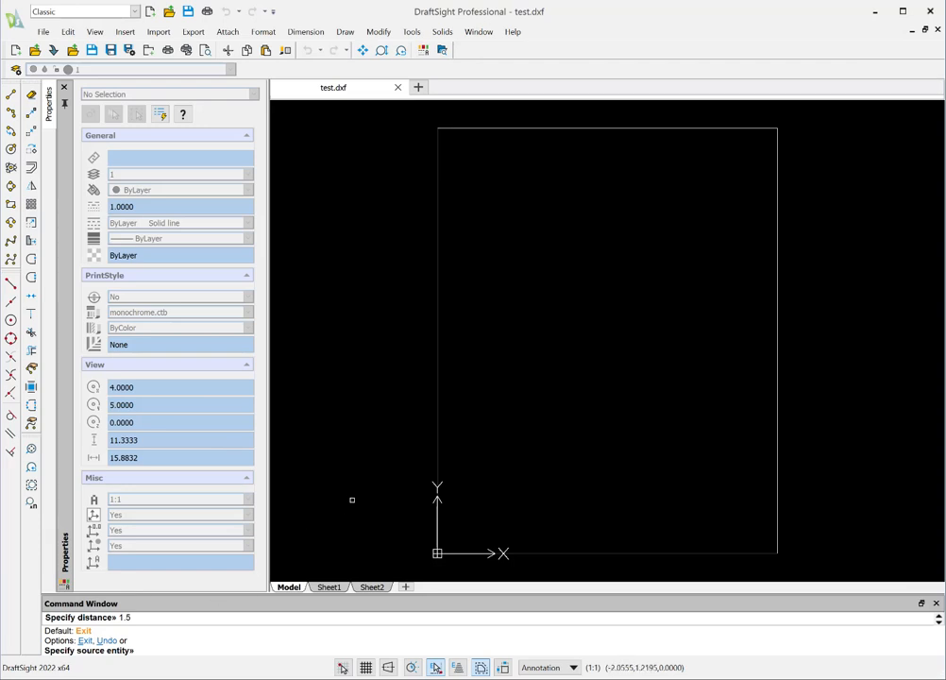
left_click(437, 404)
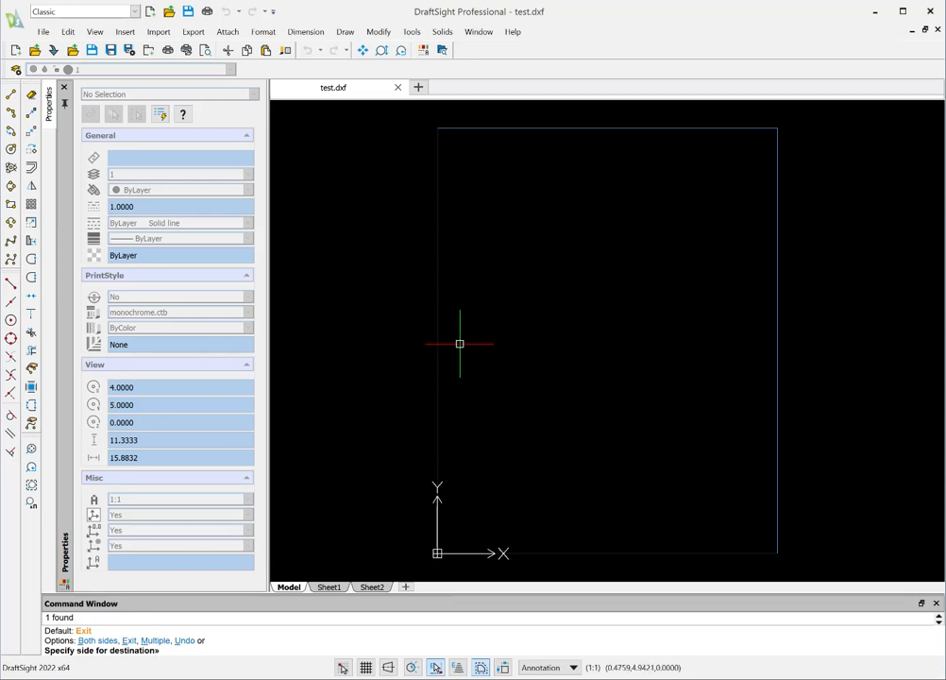
left_click(511, 345)
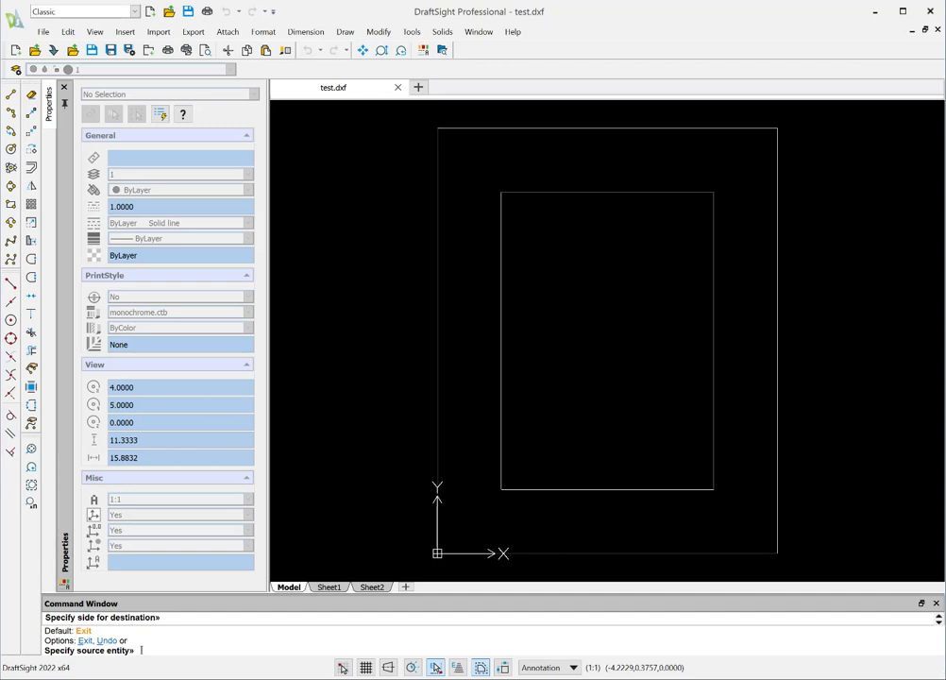
key("Return")
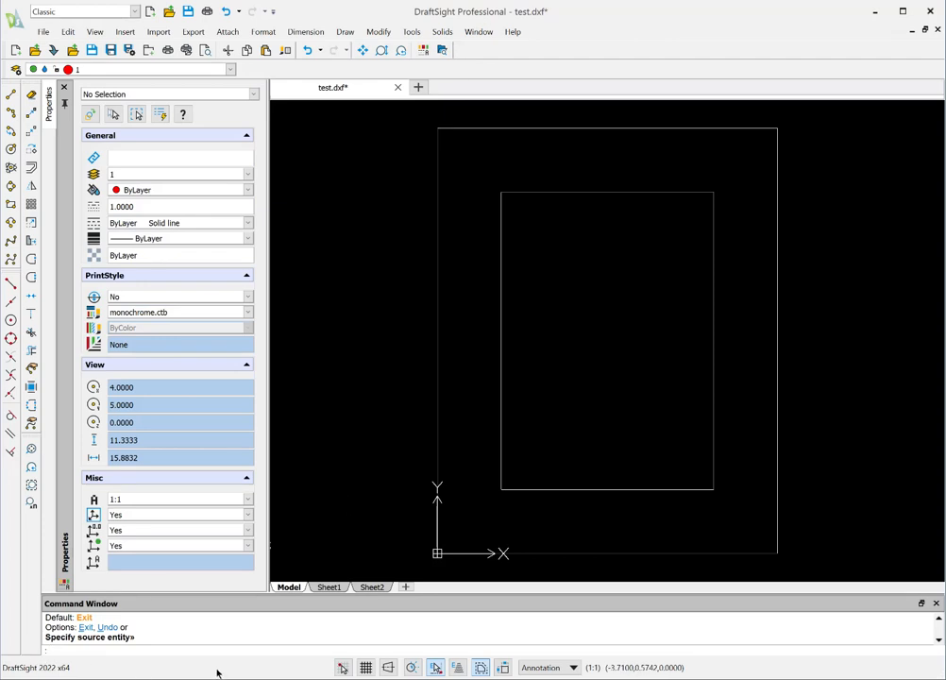
key("Escape")
type("INquire")
key("Return")
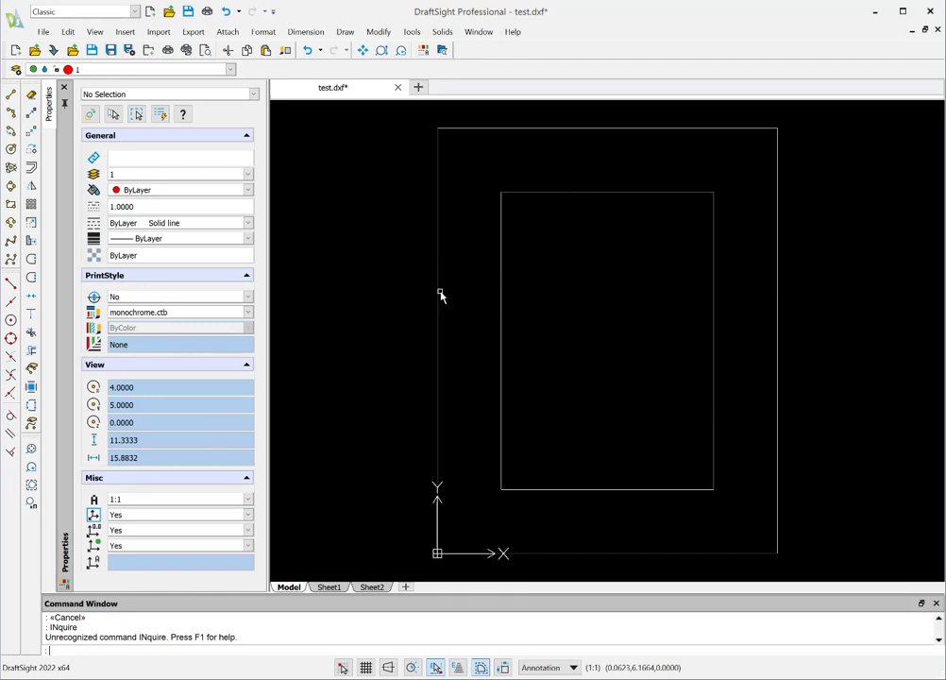
Step: Enable the Inquiry toolbar in the interface
right_click(533, 75)
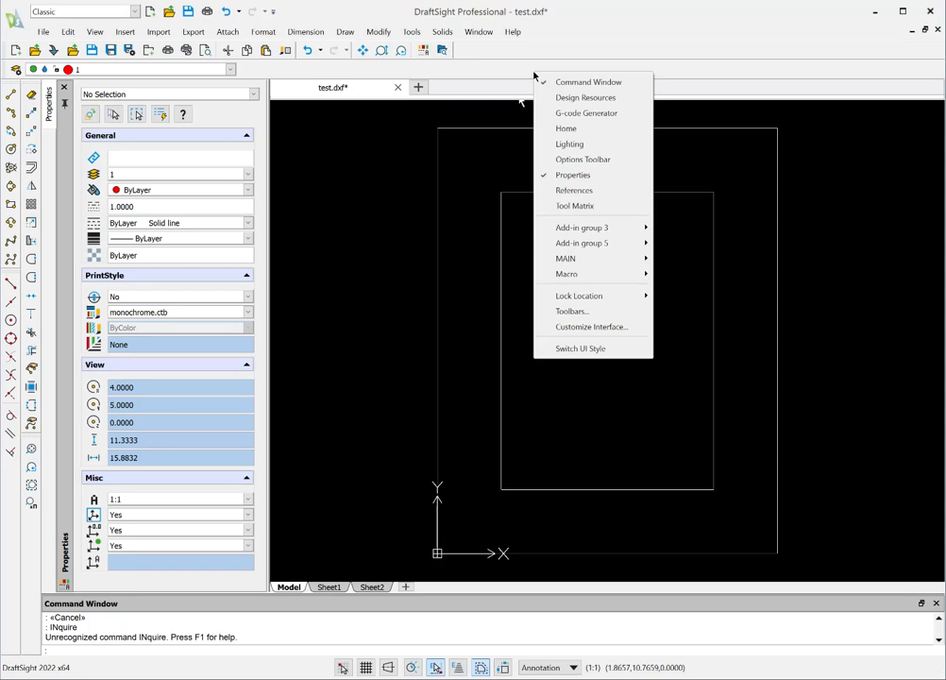
left_click(564, 313)
left_click_drag(434, 289, 426, 332)
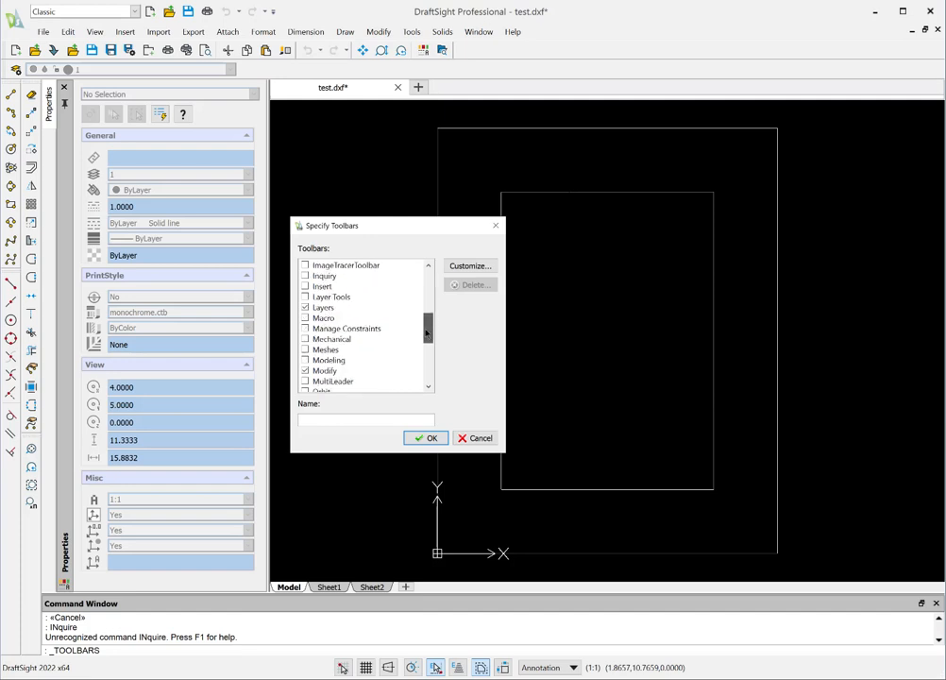
mouse_move(426, 332)
left_mouse_down()
mouse_move(422, 342)
mouse_move(426, 321)
left_mouse_up()
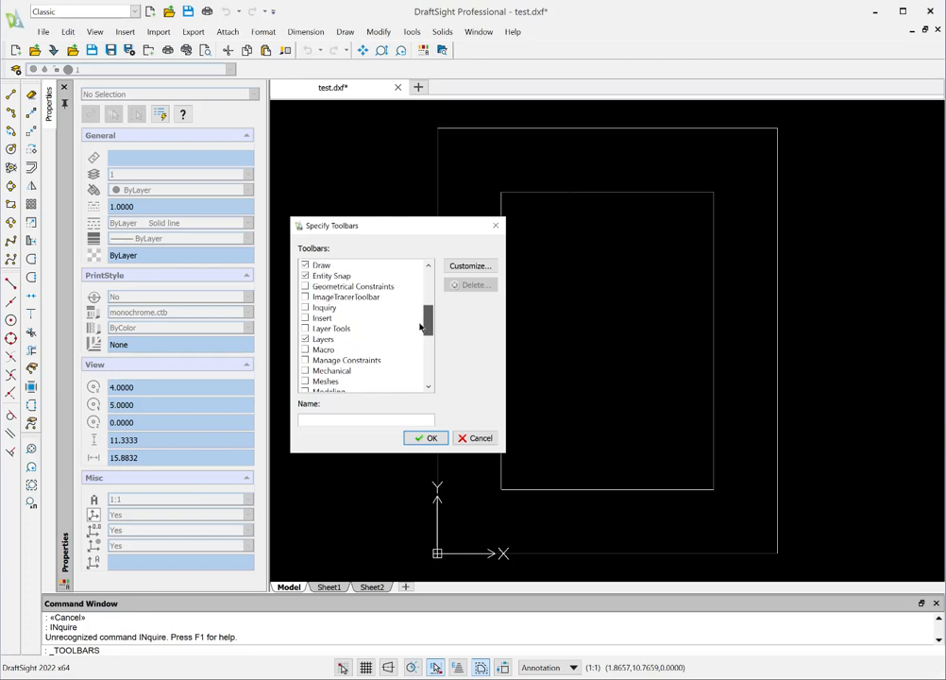
left_click(306, 309)
left_click(428, 439)
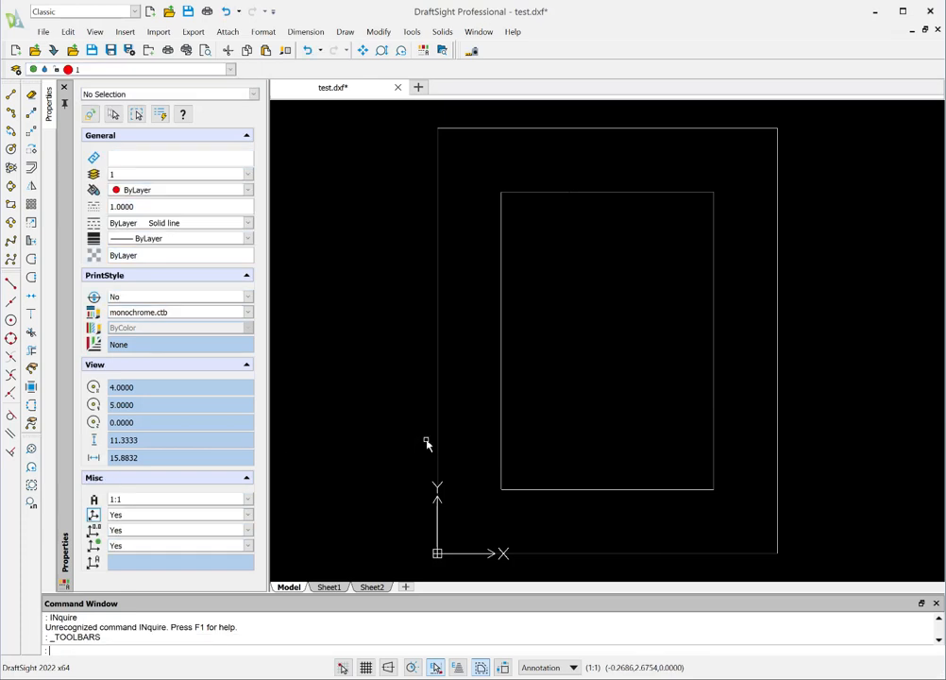
Step: Measure the distance from the inner rectangle's lower-left corner to its upper-right corner
left_click(474, 52)
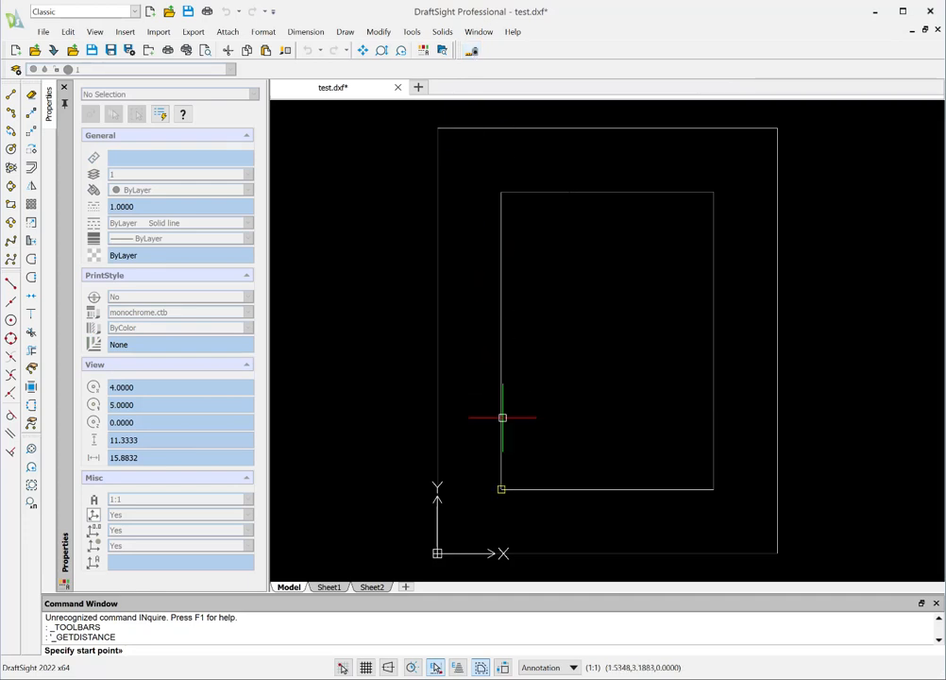
left_click(502, 490)
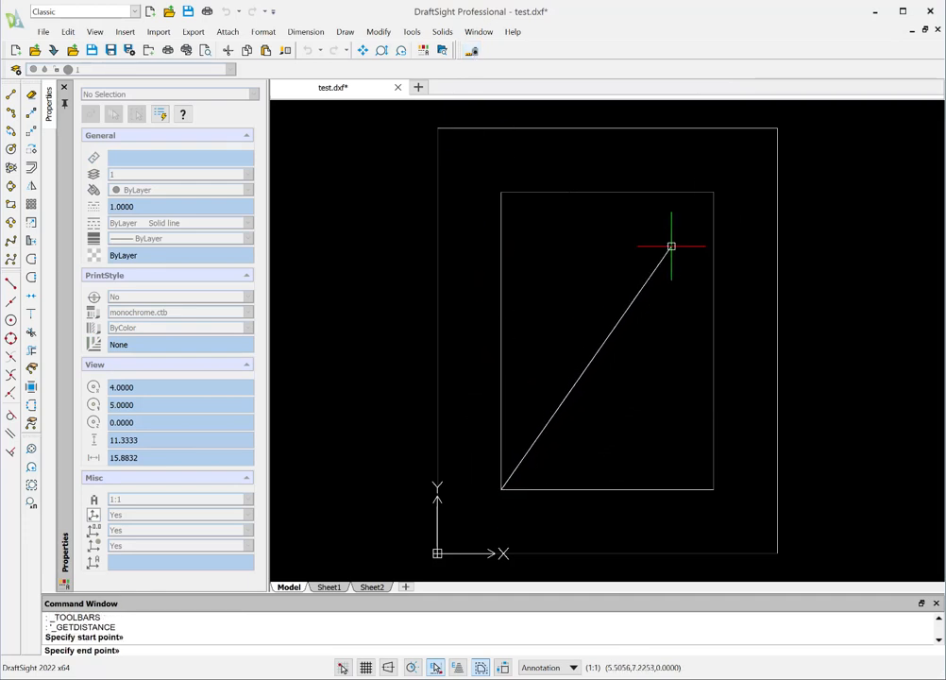
left_click(713, 191)
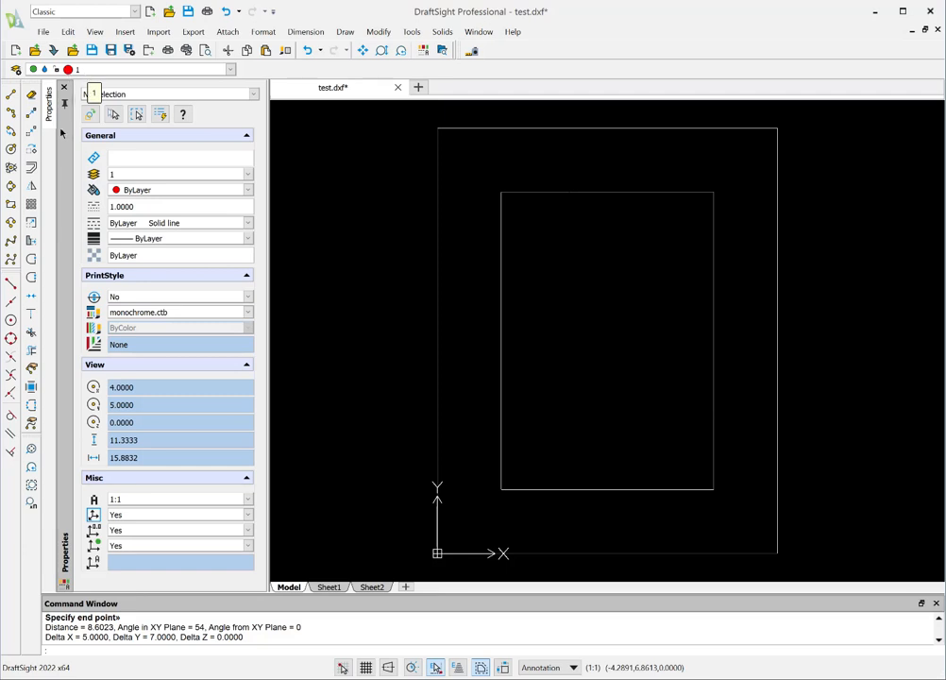
Step: Trace the inner rectangle with a closed polyline on layer 1, snapping to its four corners
left_click(11, 226)
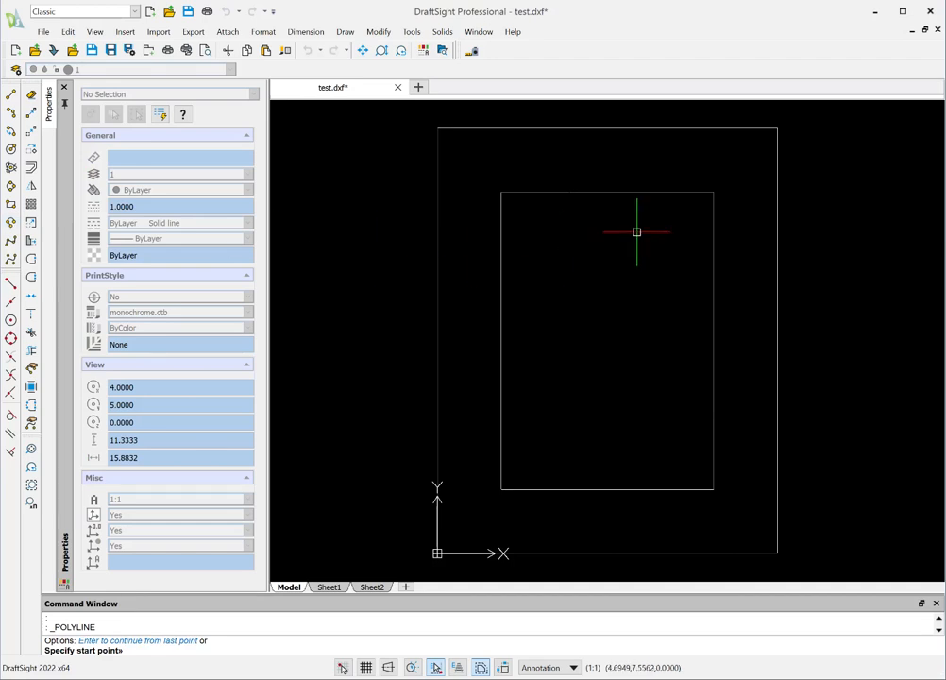
left_click(713, 192)
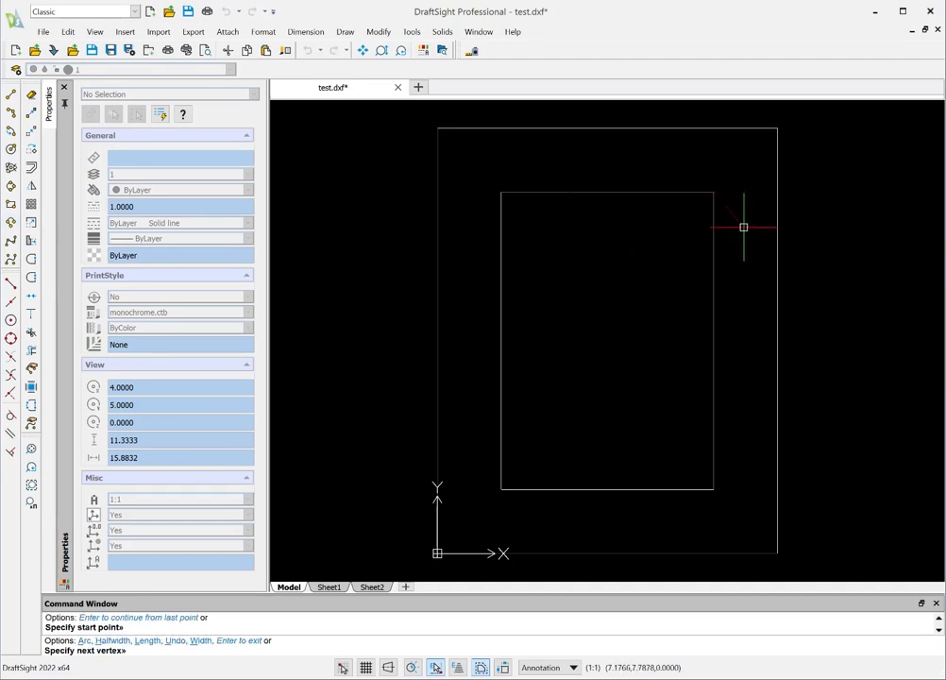
left_click(713, 489)
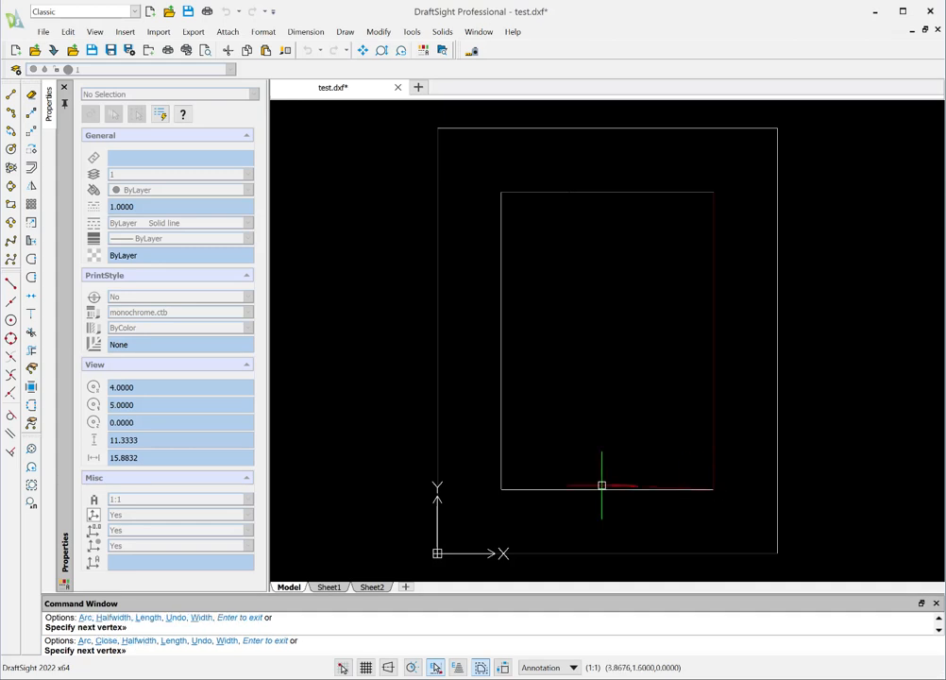
left_click(501, 489)
left_click(500, 192)
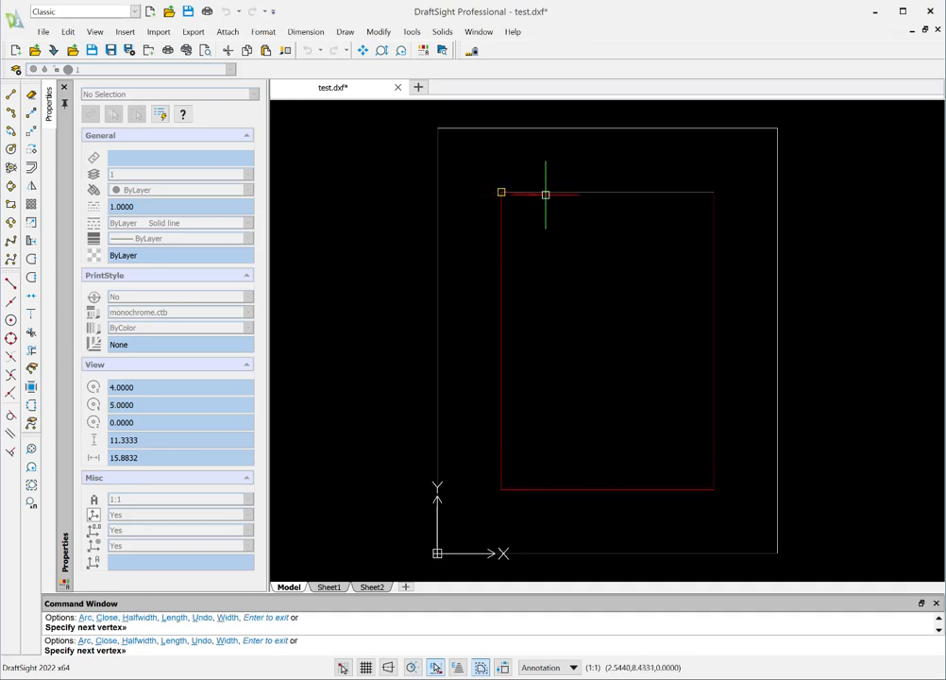
left_click(714, 192)
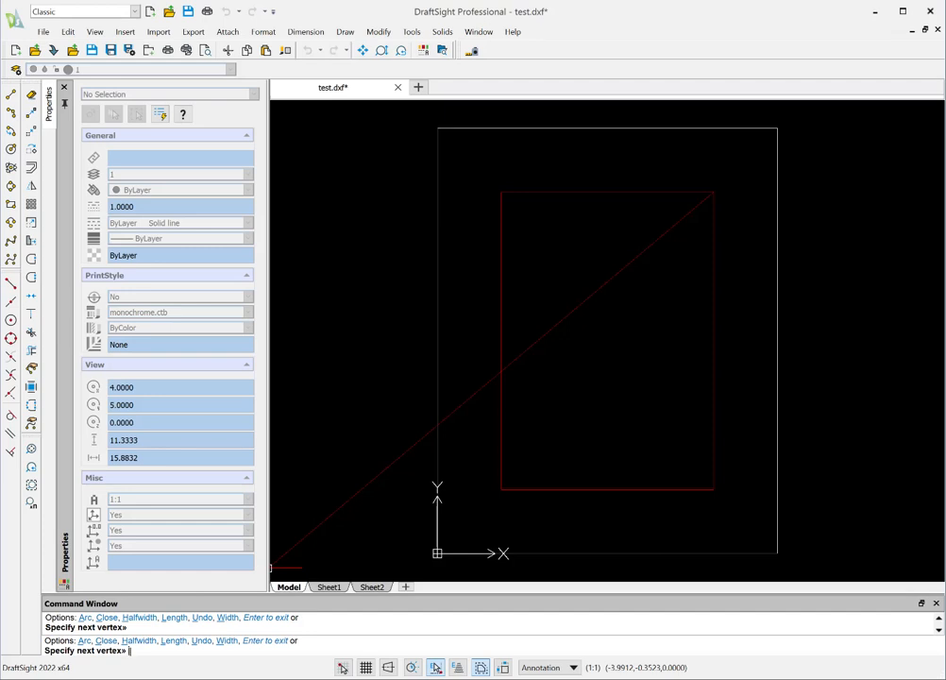
type("c")
key("Return")
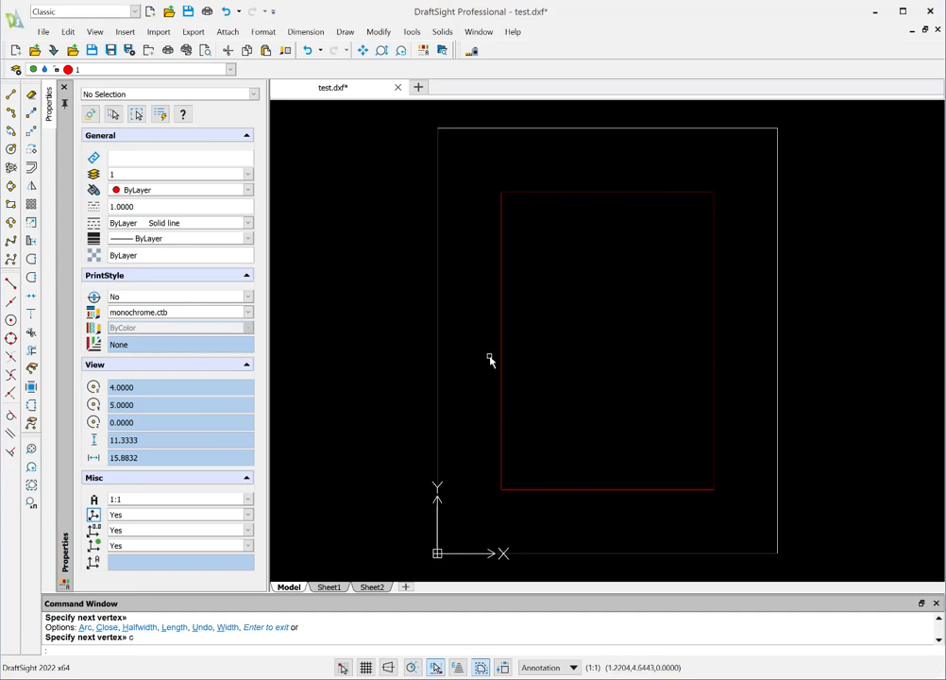
Step: Hide layer 1, accepting the active-layer notice
left_click(232, 70)
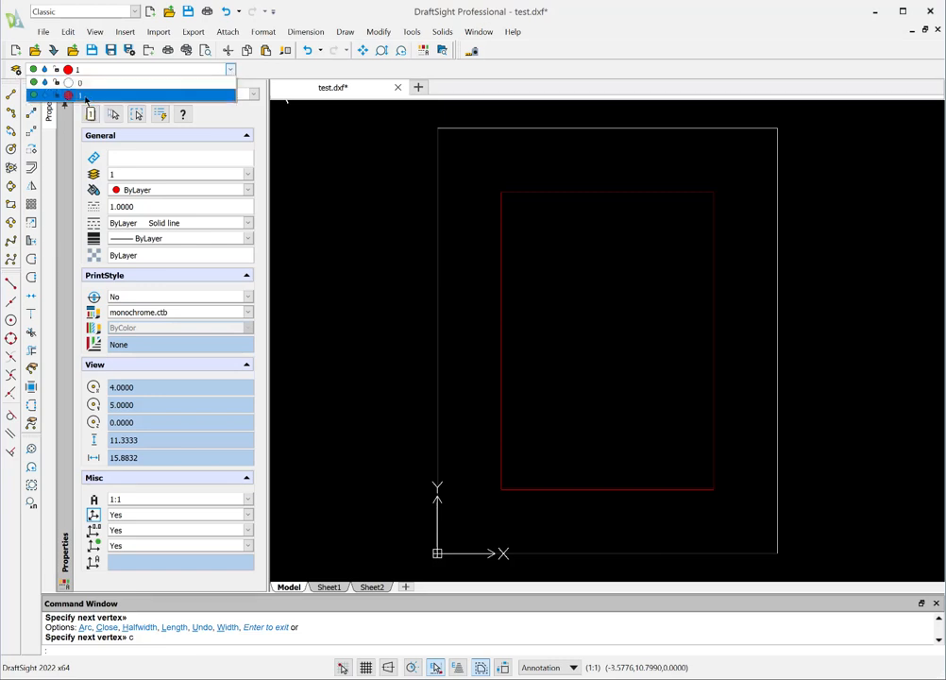
left_click(34, 95)
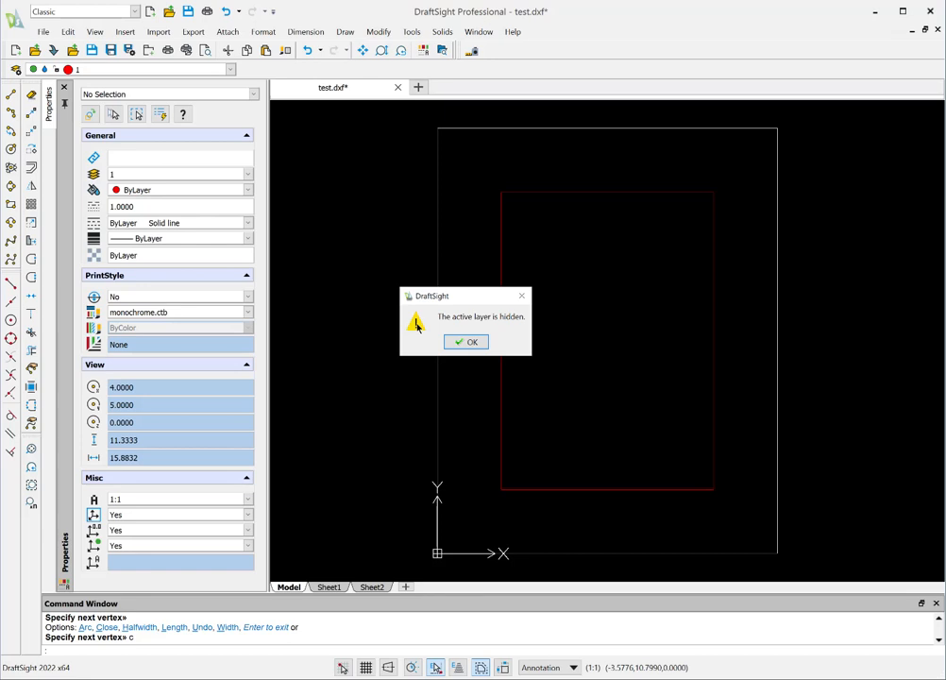
left_click(472, 343)
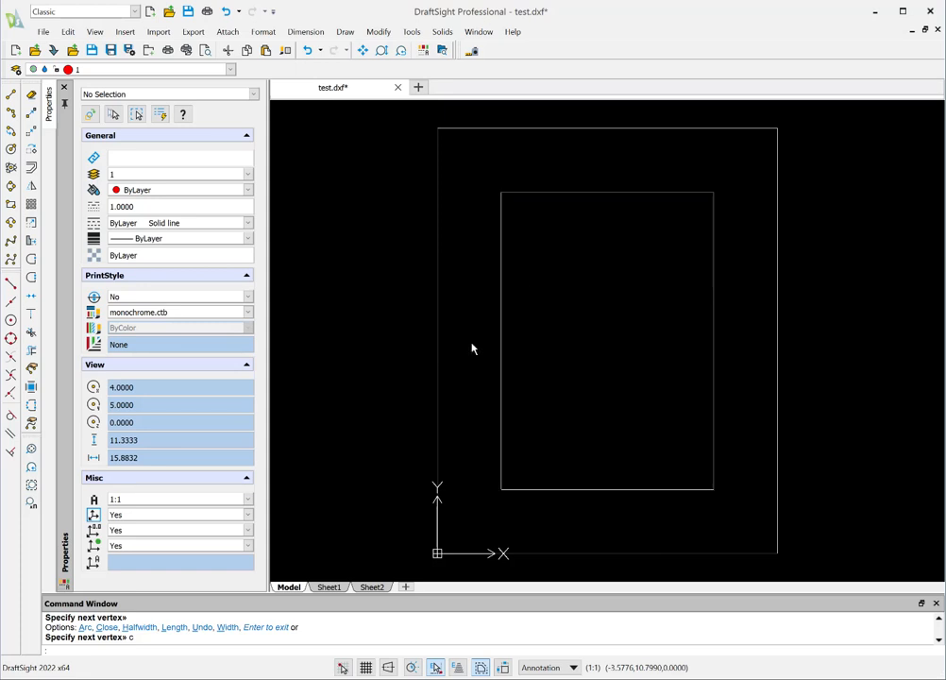
Step: Delete the white inner rectangle on layer 0 and turn layer 1 back on
left_click(501, 311)
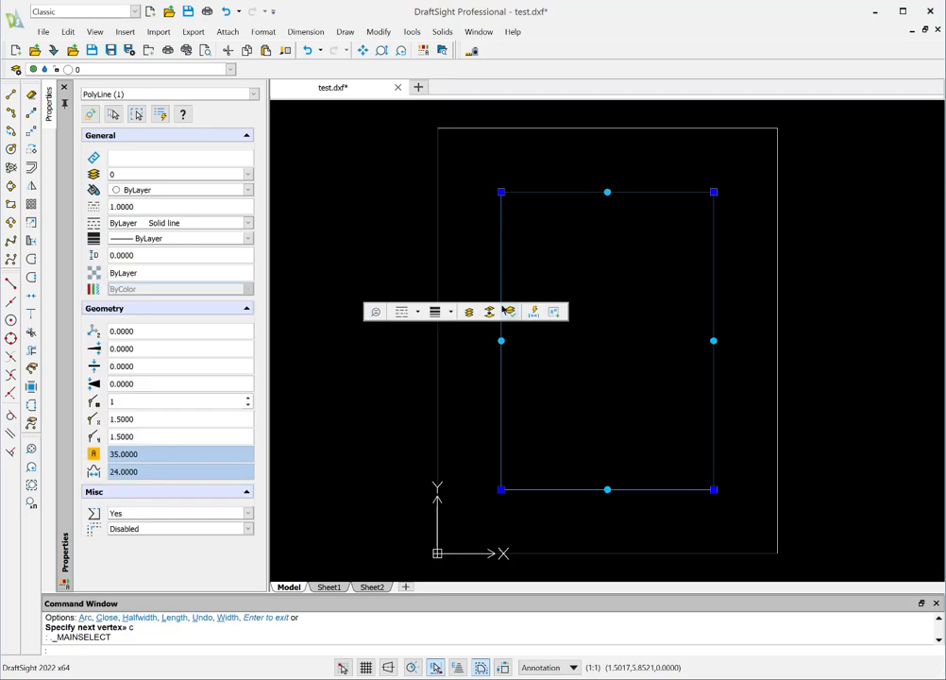
left_click(31, 96)
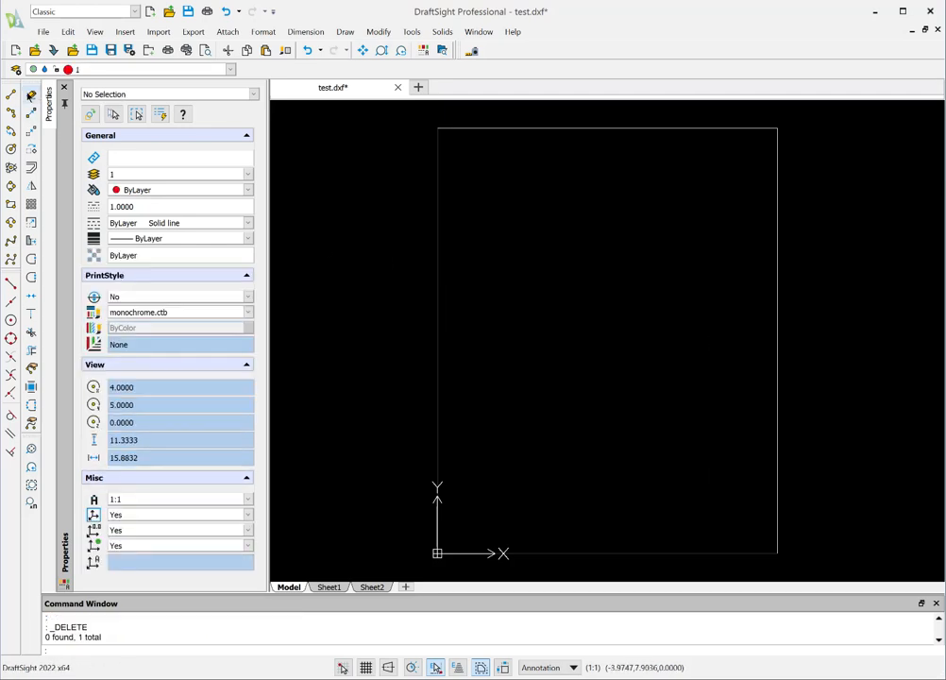
left_click(103, 70)
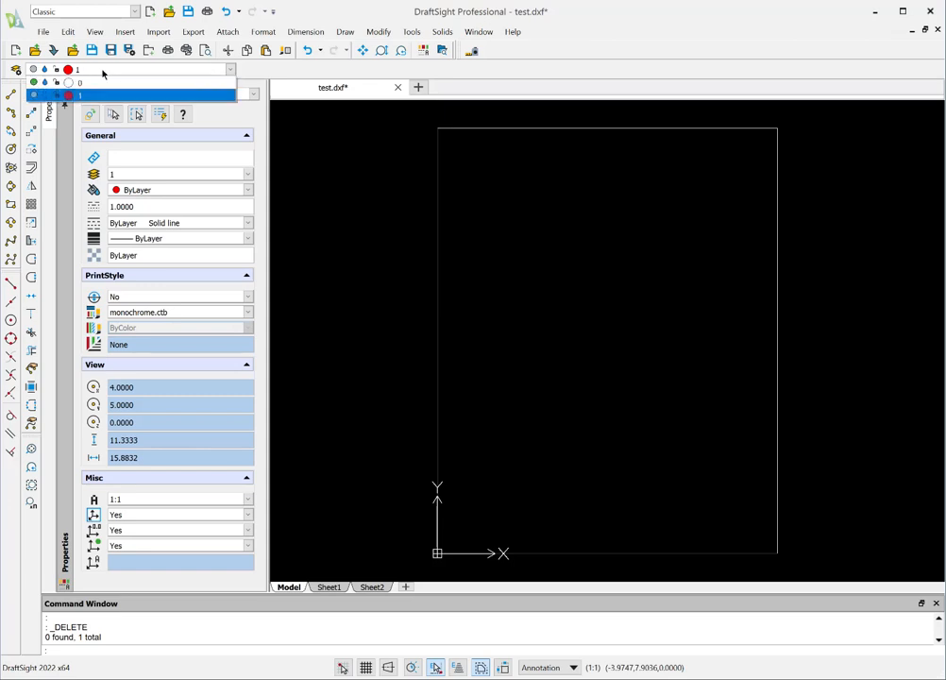
left_click(34, 96)
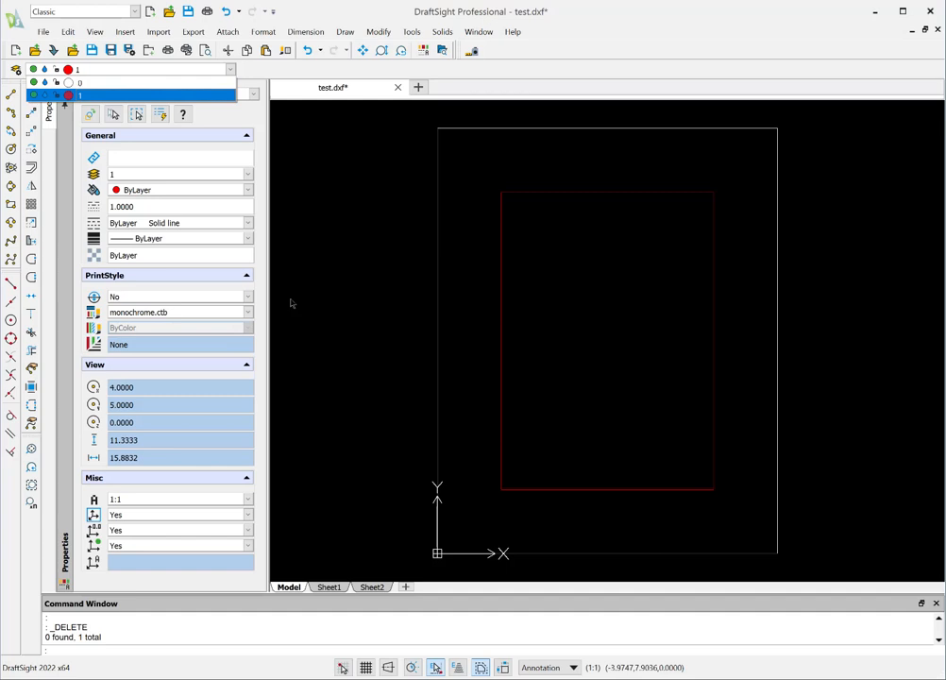
Step: Close the layer list and save test.dxf with the red rectangle on layer 1
left_click(345, 303)
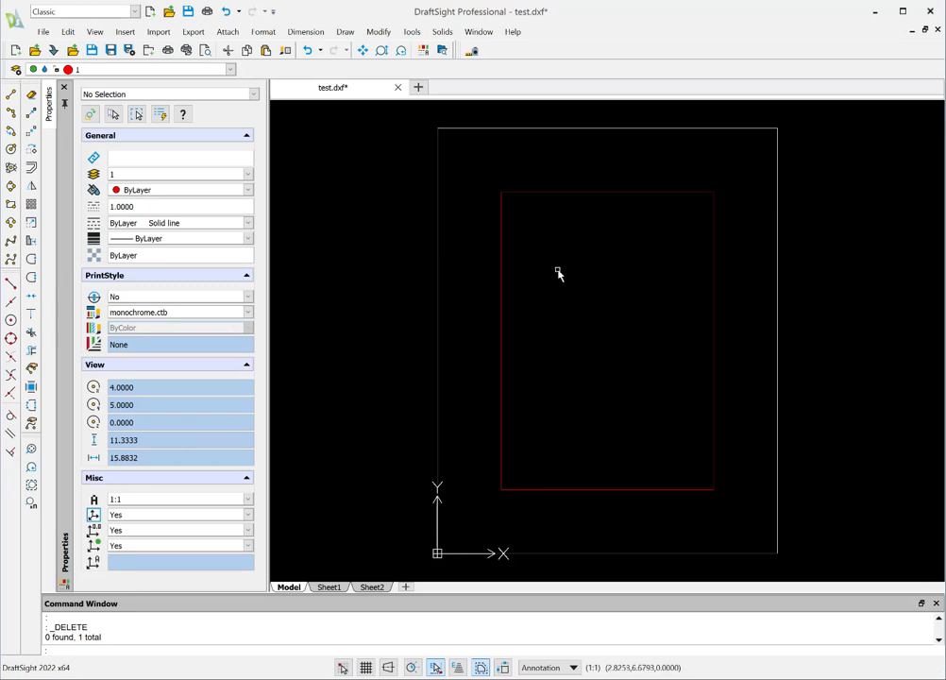
left_click(43, 32)
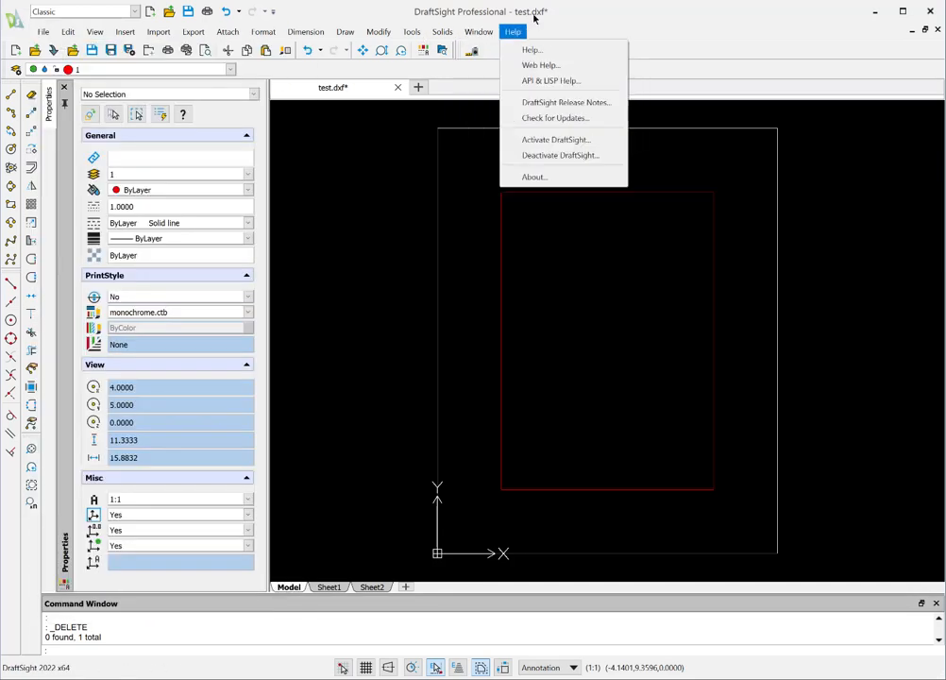
left_click(45, 34)
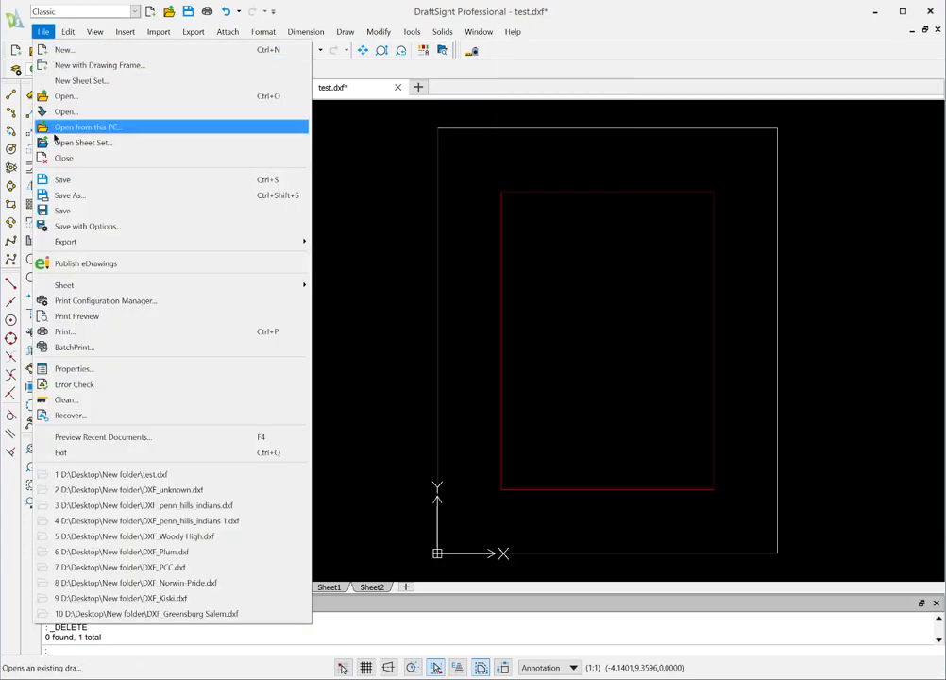
left_click(52, 179)
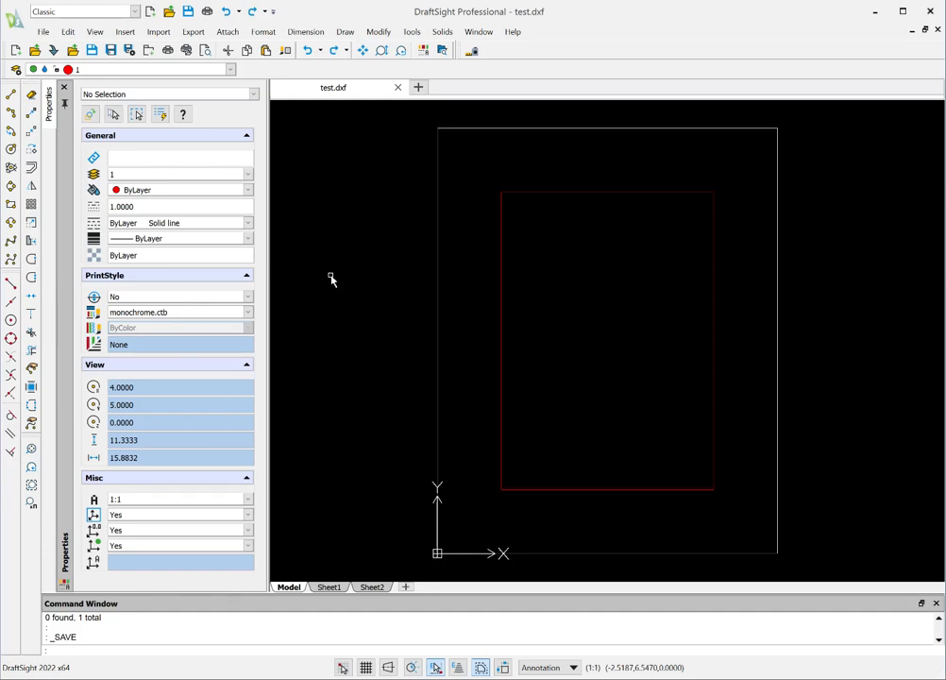
Step: Purge all unreferenced entities from the drawing with the Clean command and save the cleaned test.dxf
type("clean")
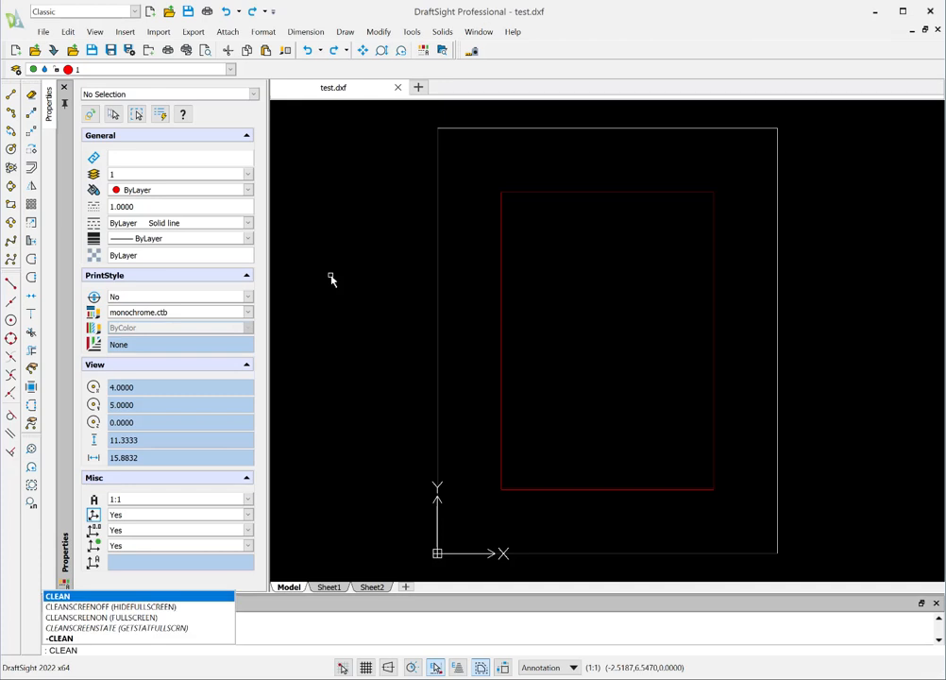
key("Return")
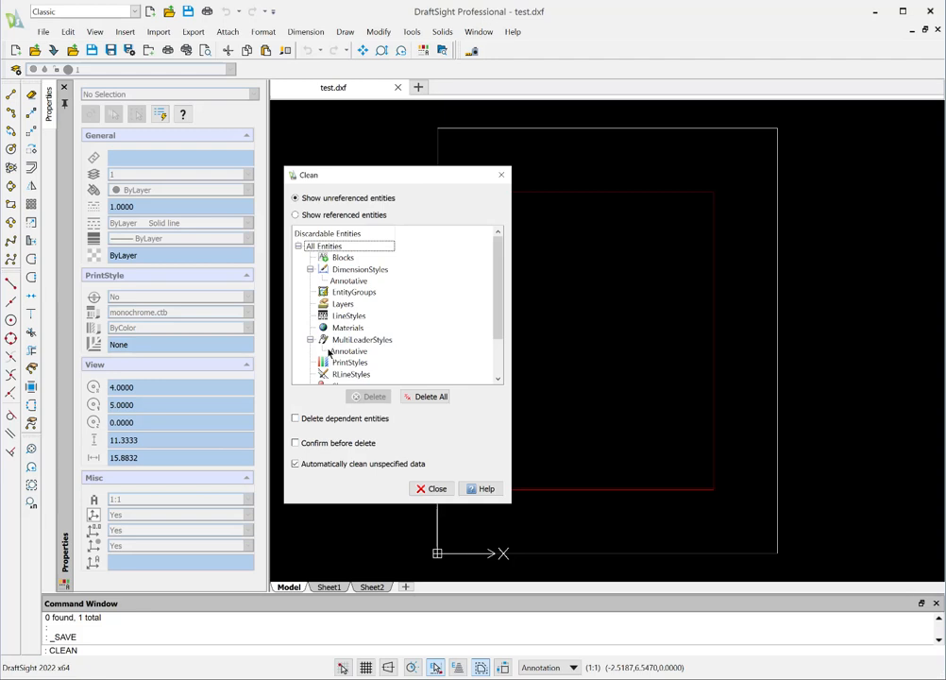
left_click(427, 398)
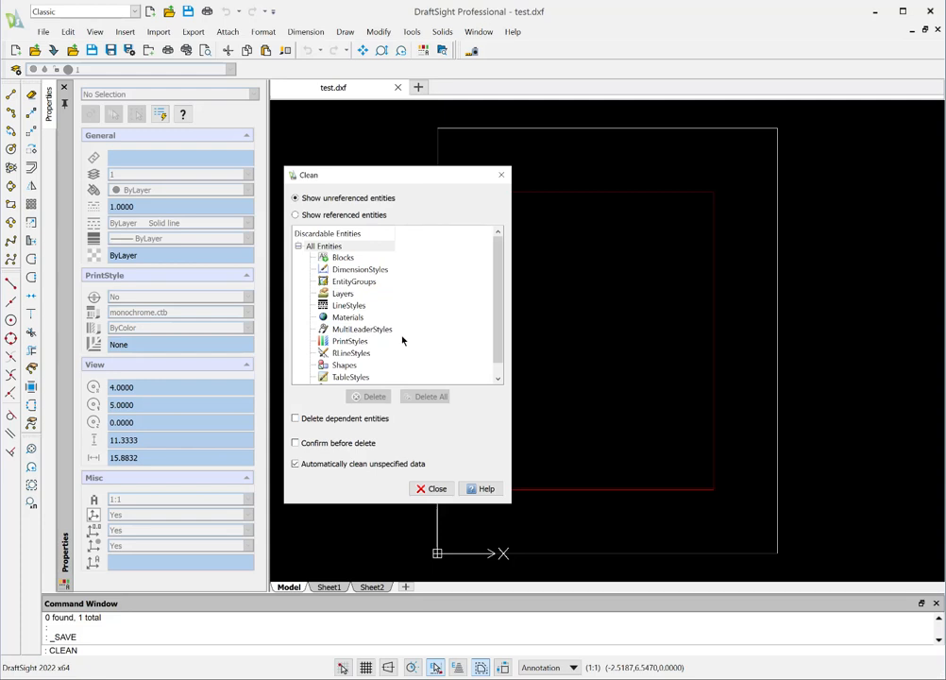
left_click(439, 489)
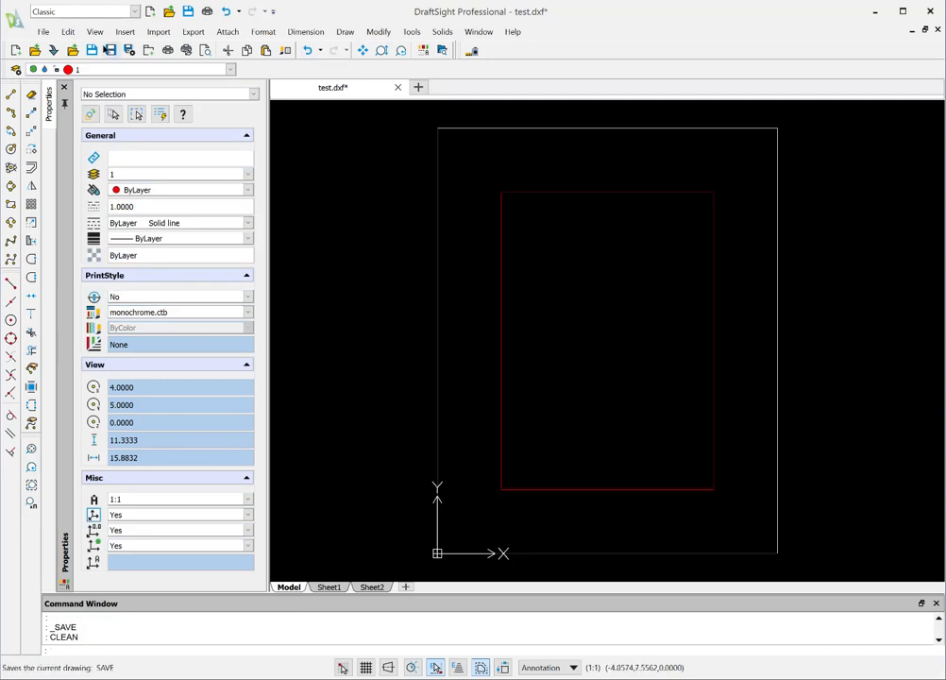
left_click(43, 34)
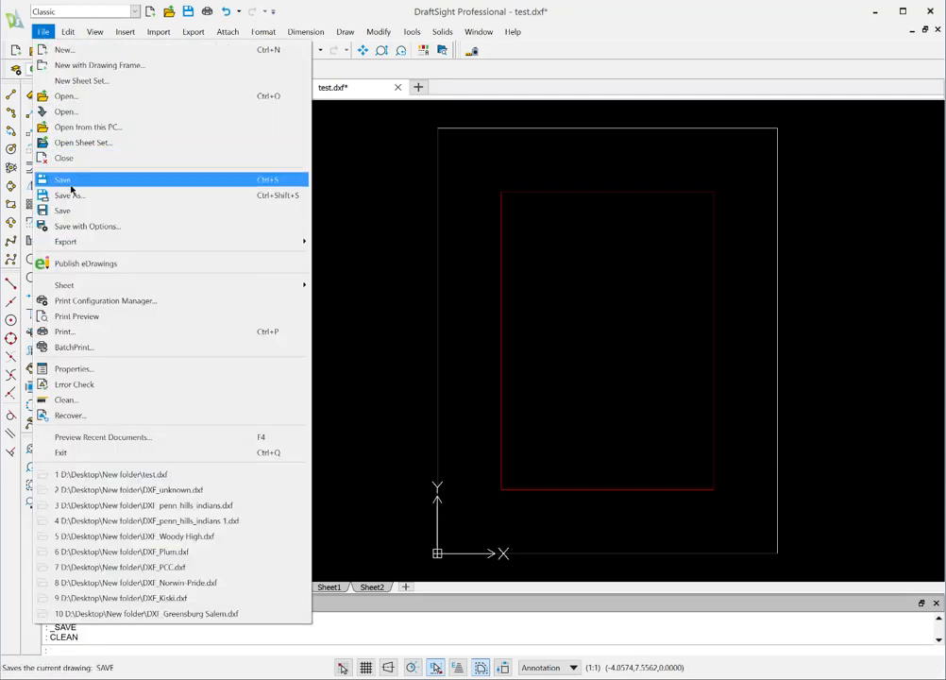
left_click(66, 179)
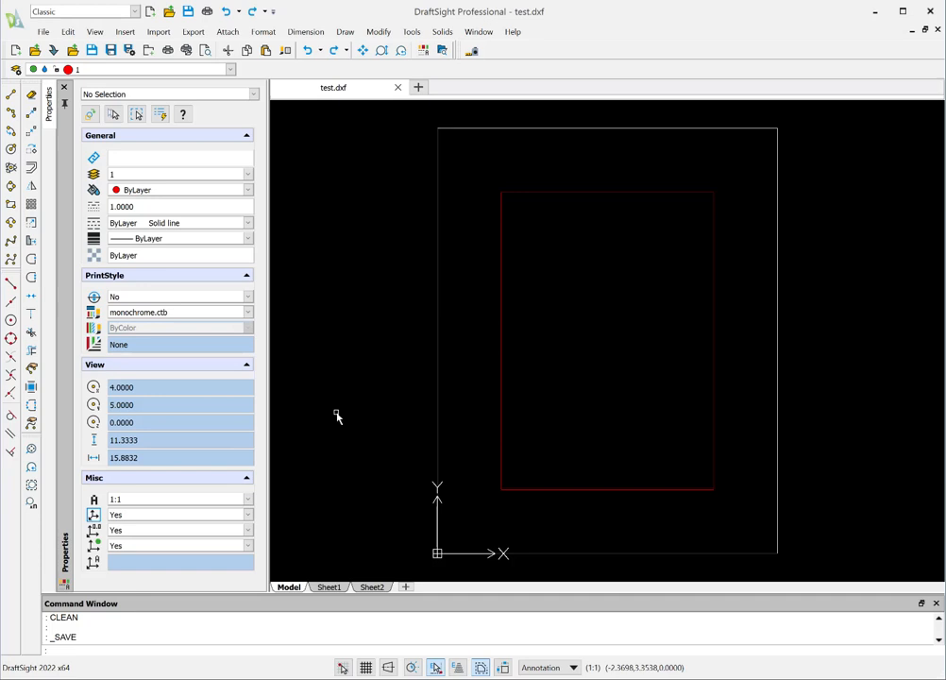
Step: Switch to Eclipse Cut and dismiss its demo mode notice
key("super")
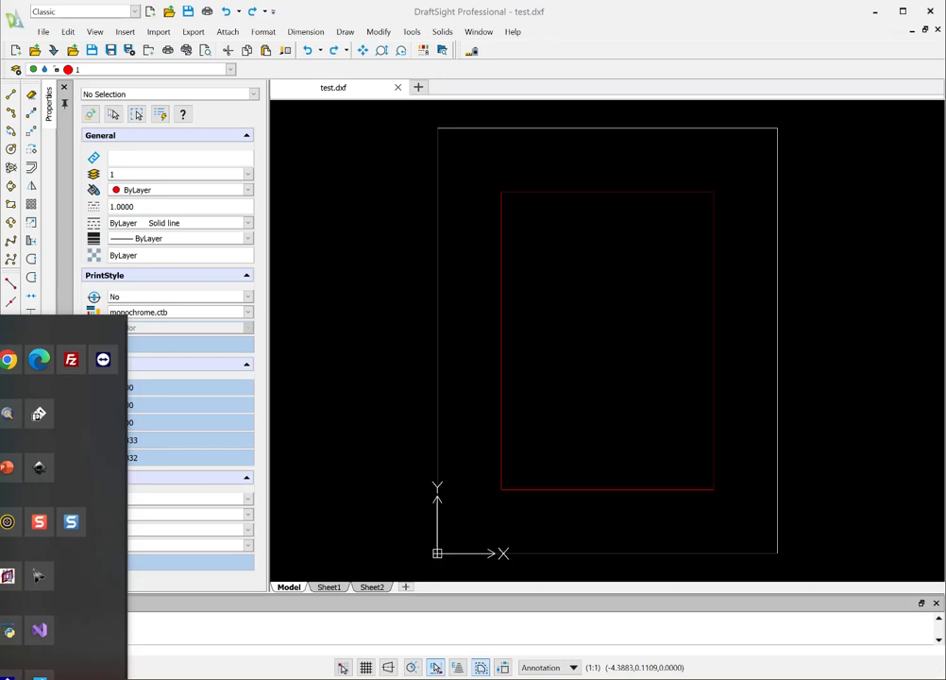
key("super")
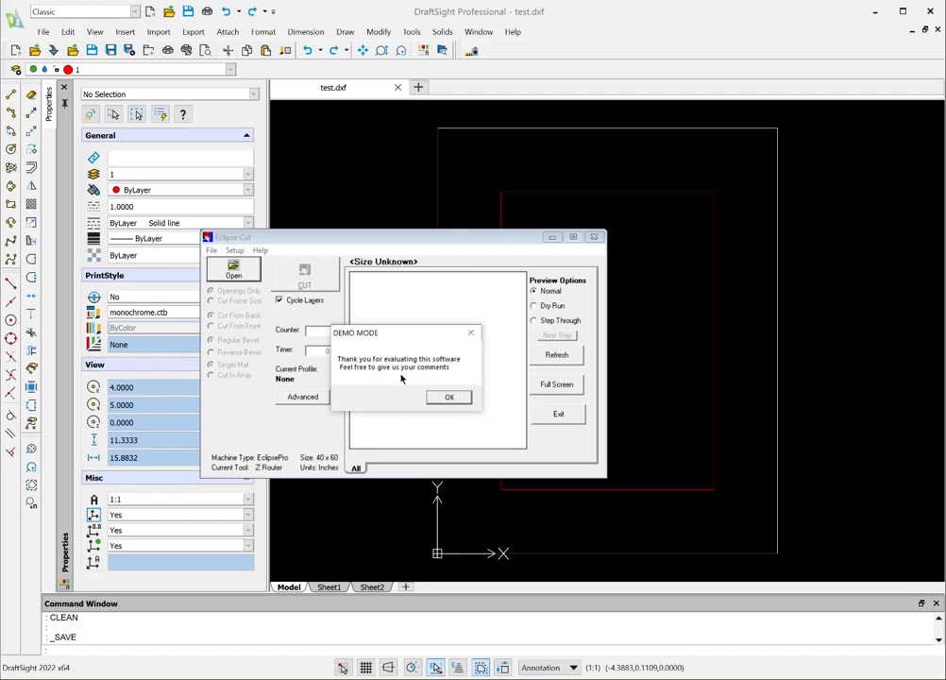
left_click(450, 399)
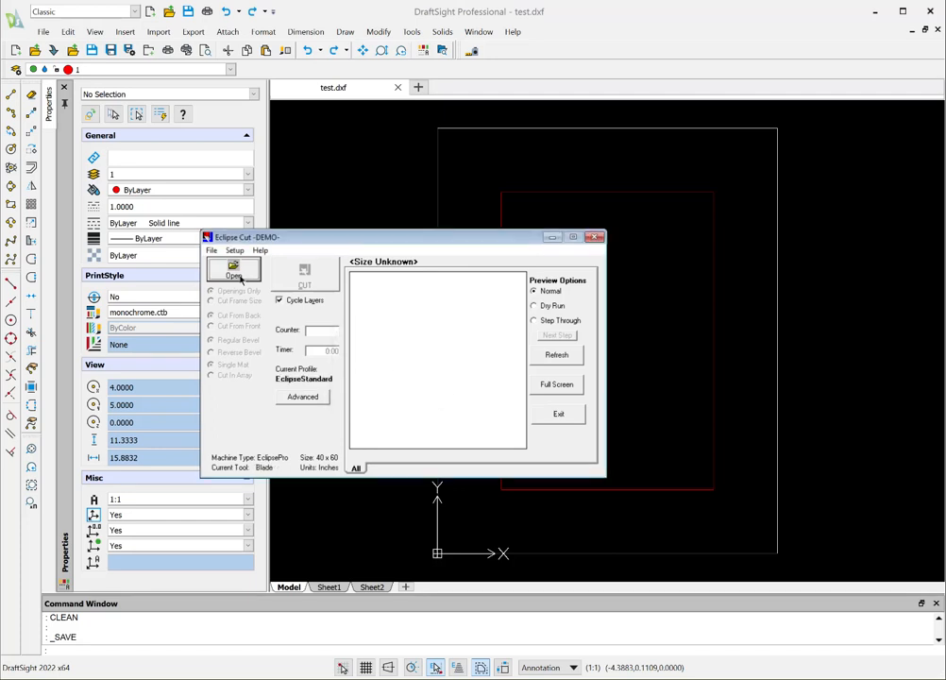
Step: Open the DXF file test.dxf from the New folder directory on the Desktop in Eclipse Cut
left_click(211, 251)
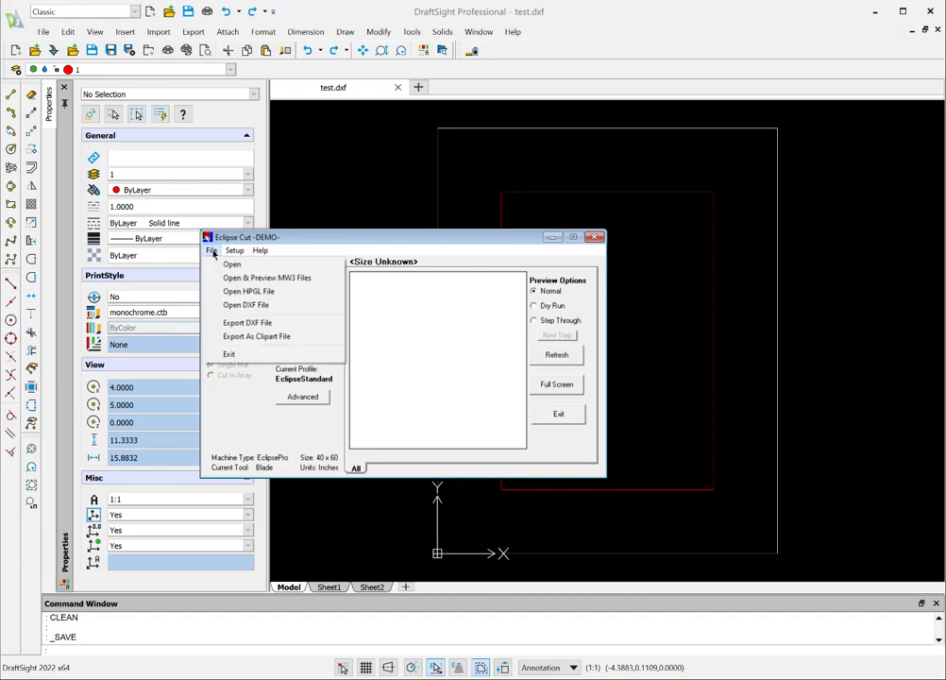
left_click(229, 306)
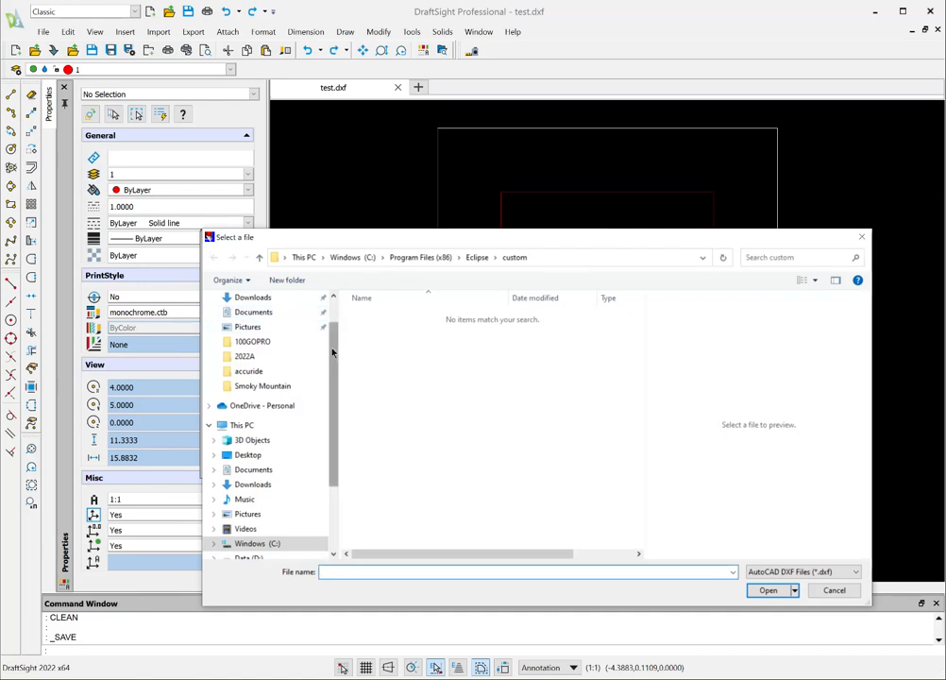
scroll(322, 316, "up", 2)
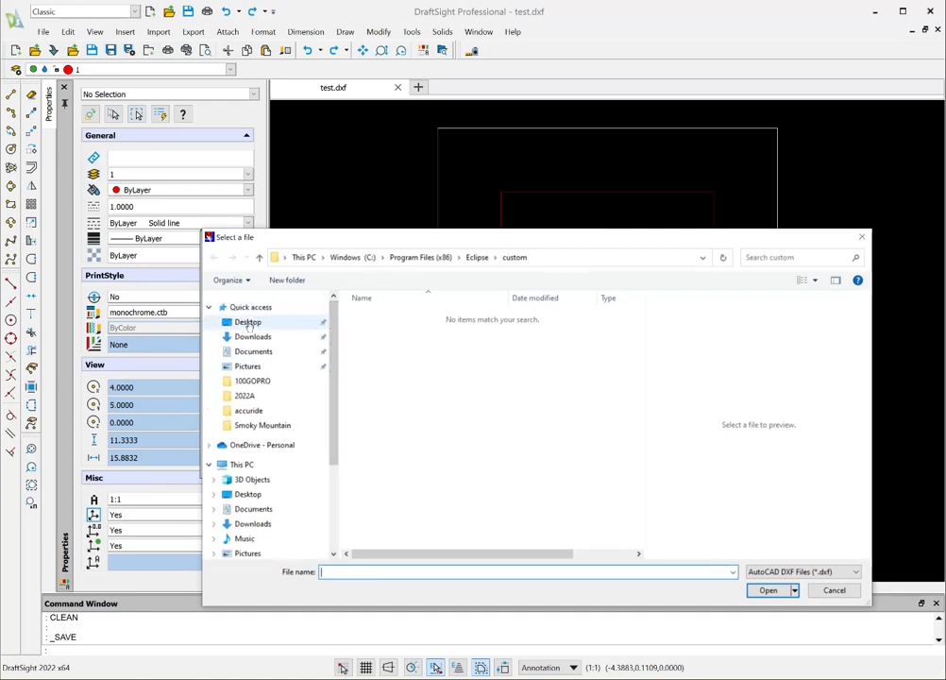
left_click(318, 322)
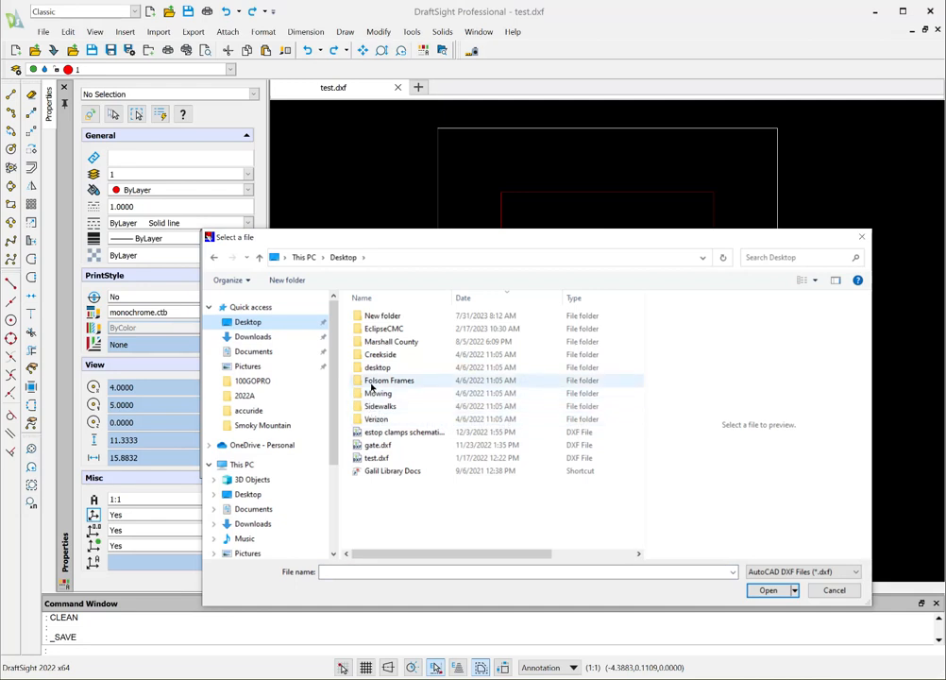
double_click(374, 318)
left_click_drag(640, 349, 640, 392)
left_click(524, 519)
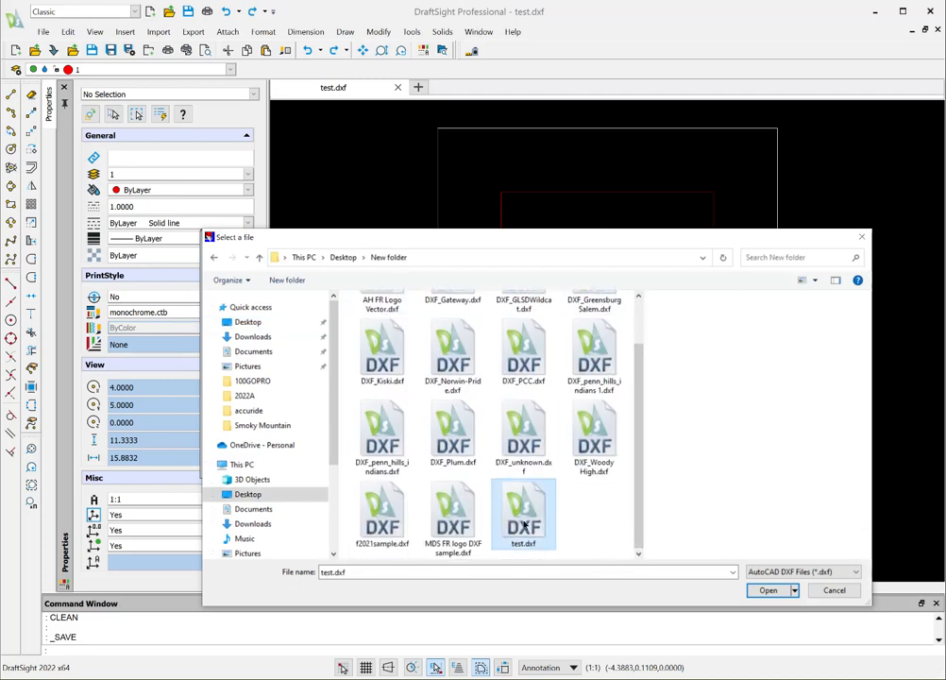
left_click(769, 590)
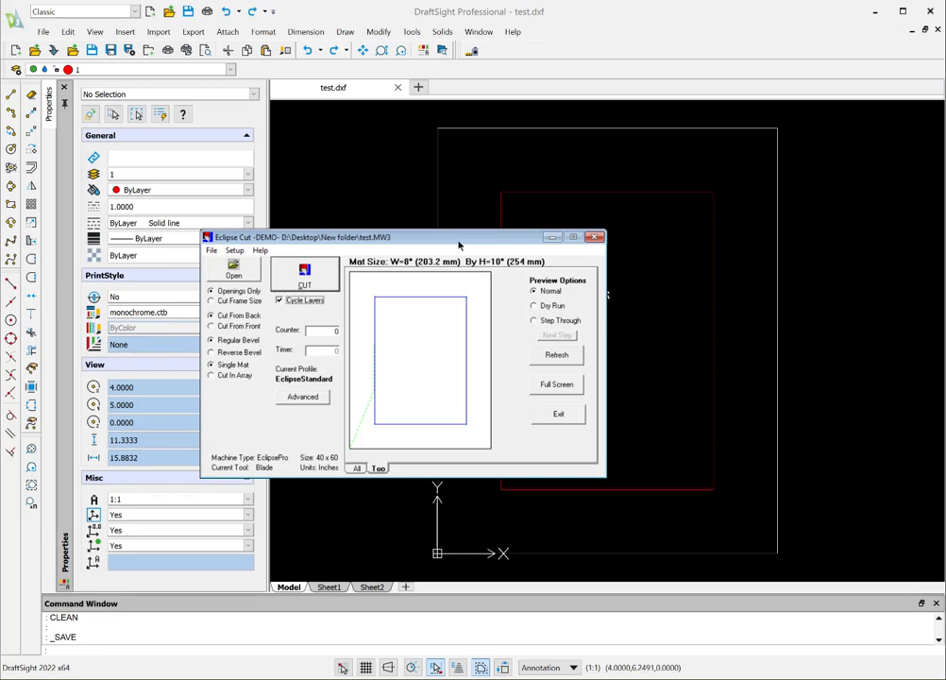
Step: Preview the mat cut with the Dry Run and Step Through options and exit Eclipse Cut
left_click(536, 307)
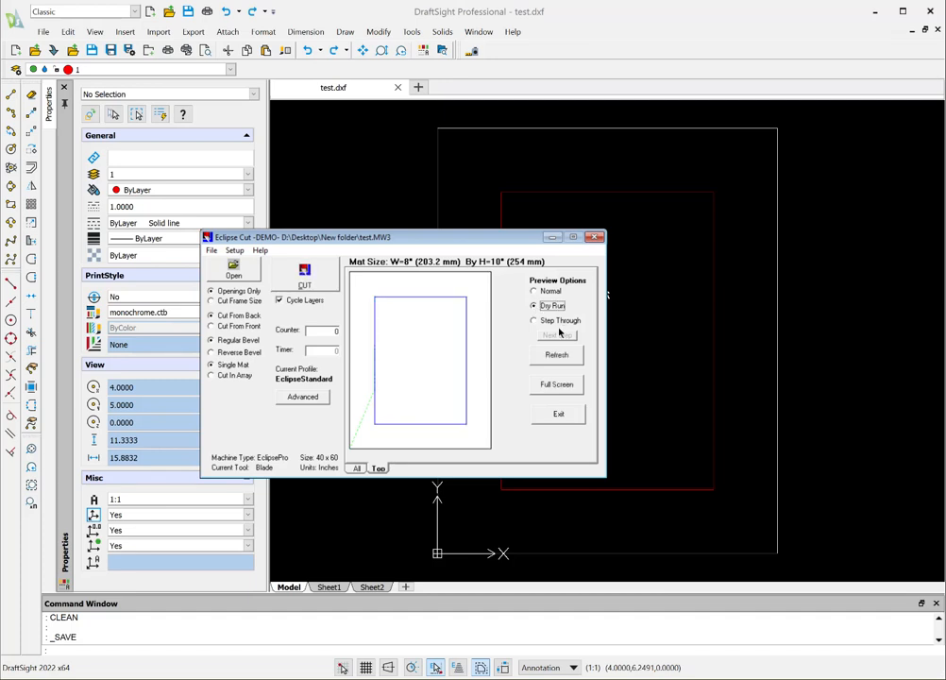
left_click(535, 320)
left_click(556, 336)
left_click(559, 414)
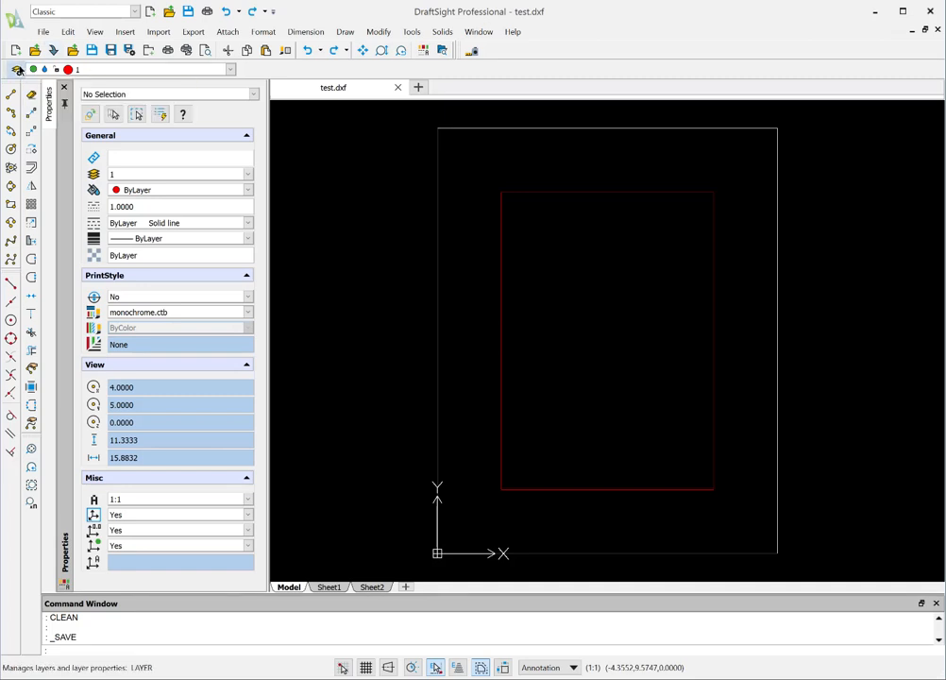
Step: Create a new layer named 2 with blue line color in the Layers Manager
left_click(15, 69)
left_click(188, 170)
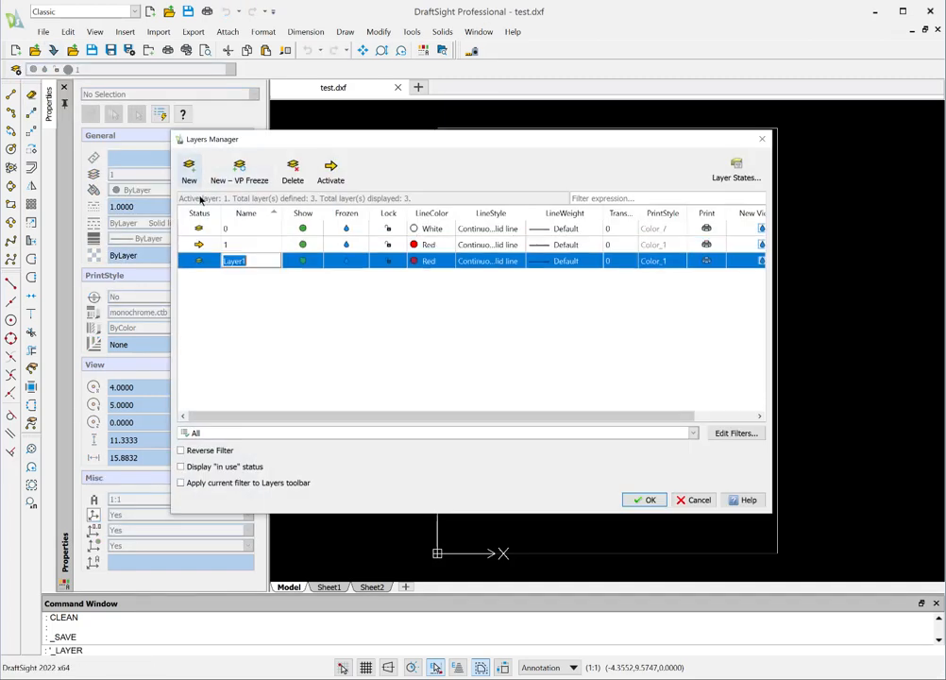
type("2")
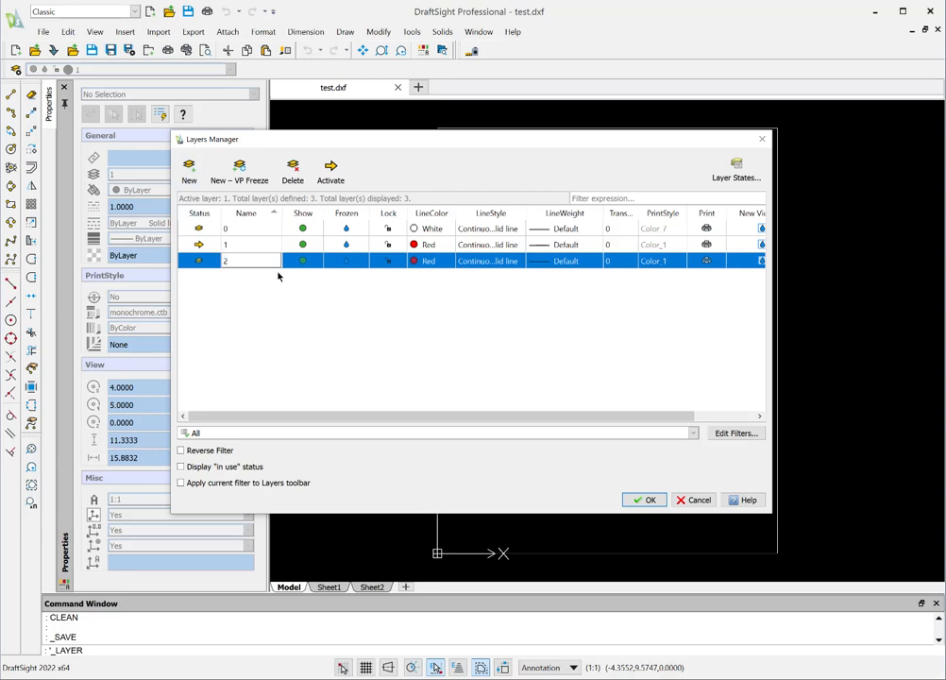
left_click(422, 262)
left_click(427, 273)
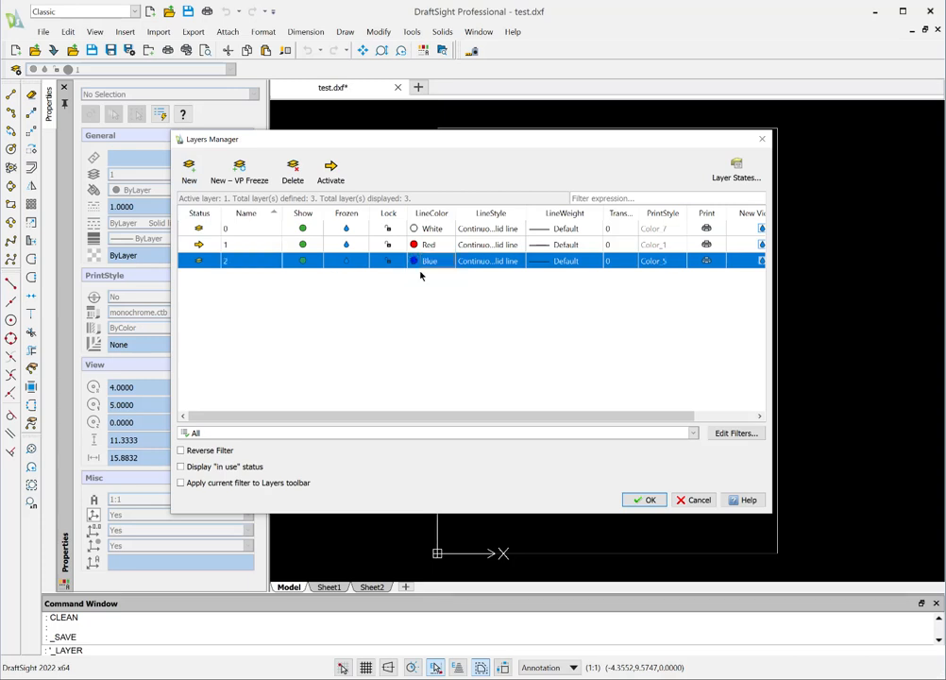
left_click(642, 500)
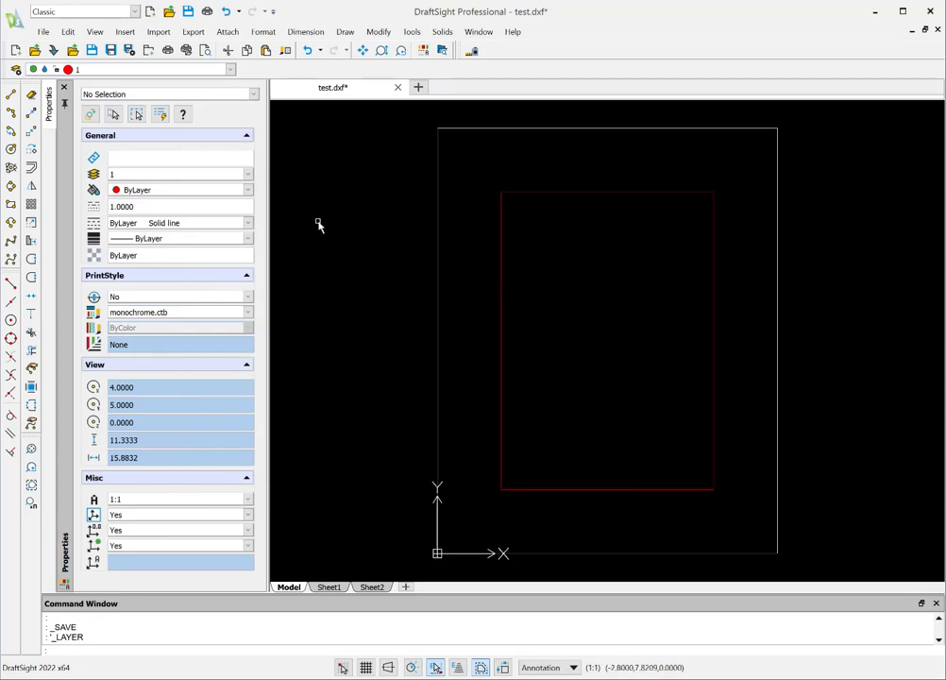
Step: Offset the red inner rectangle 0.25 toward its inside
left_click(32, 167)
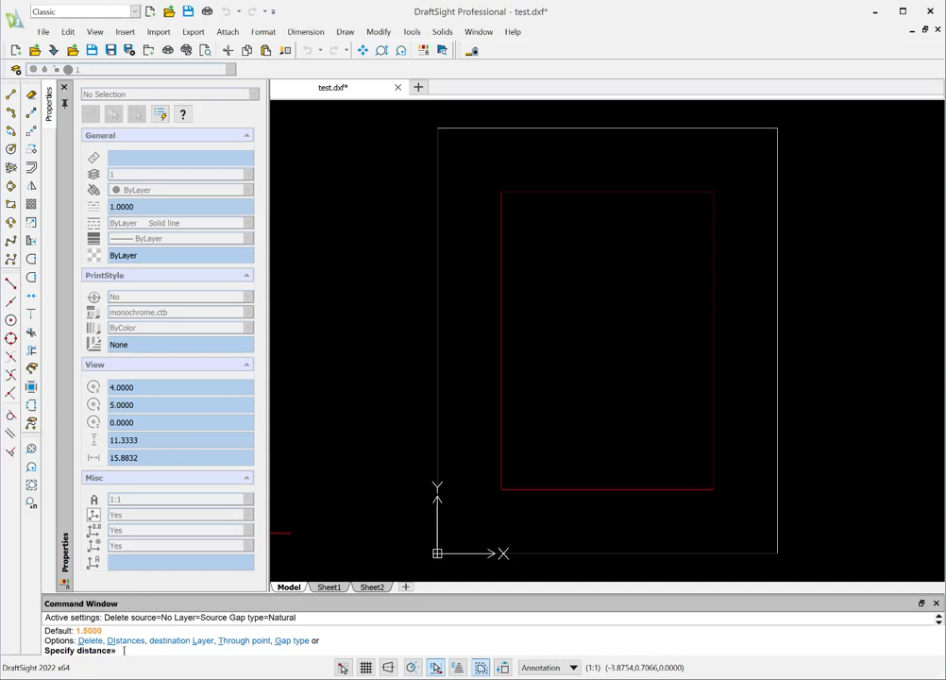
type("25")
key("Return")
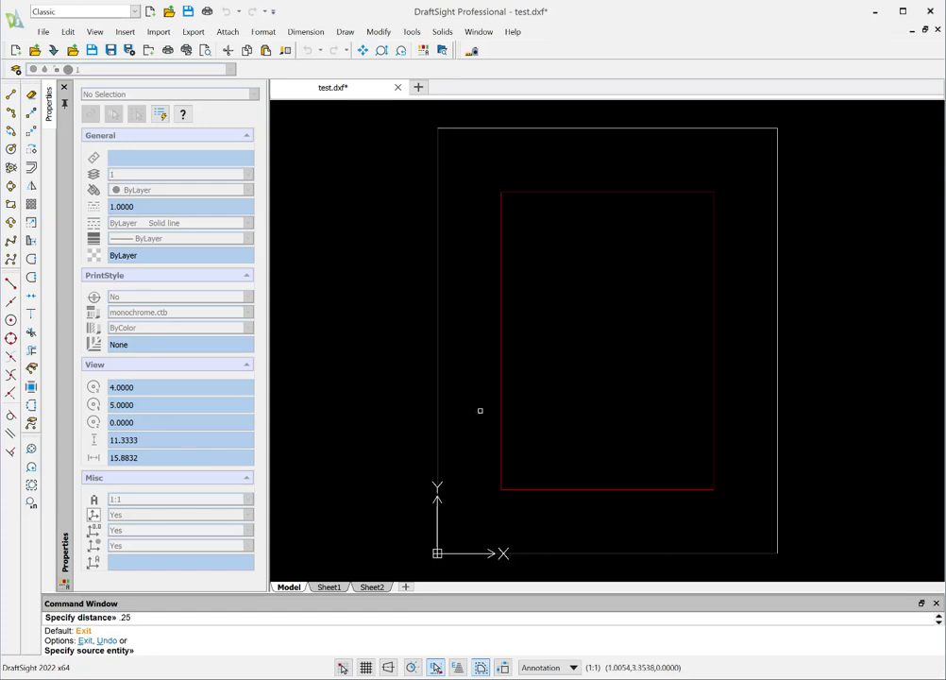
left_click(501, 383)
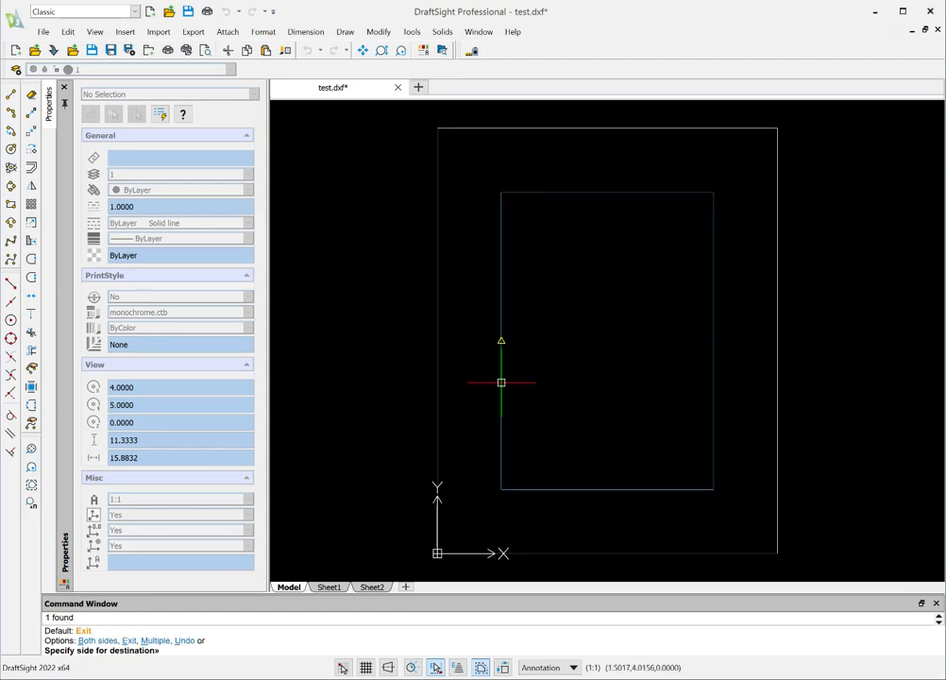
left_click(520, 386)
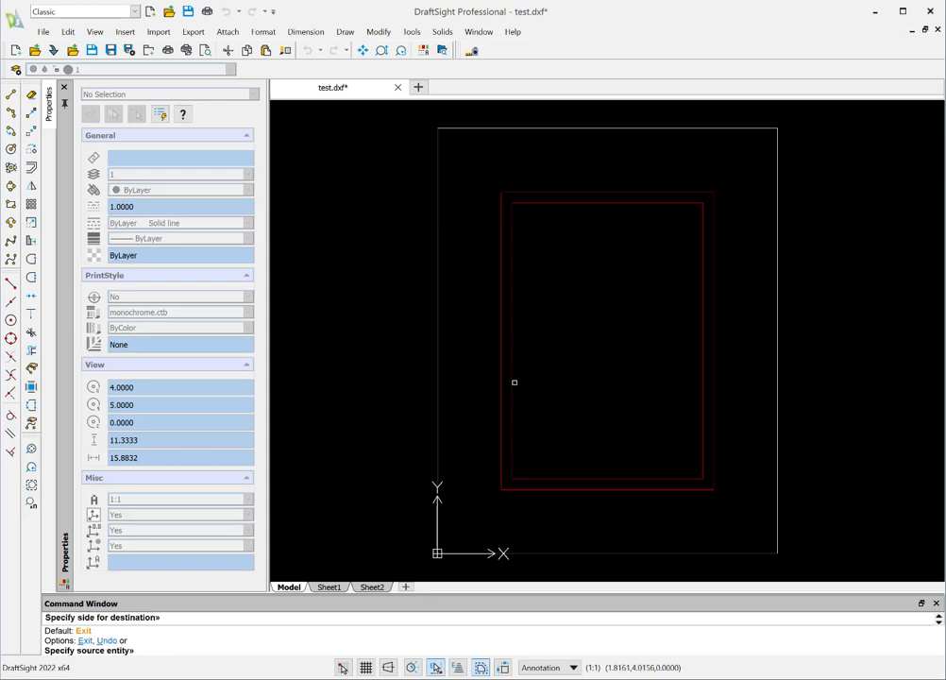
key("Escape")
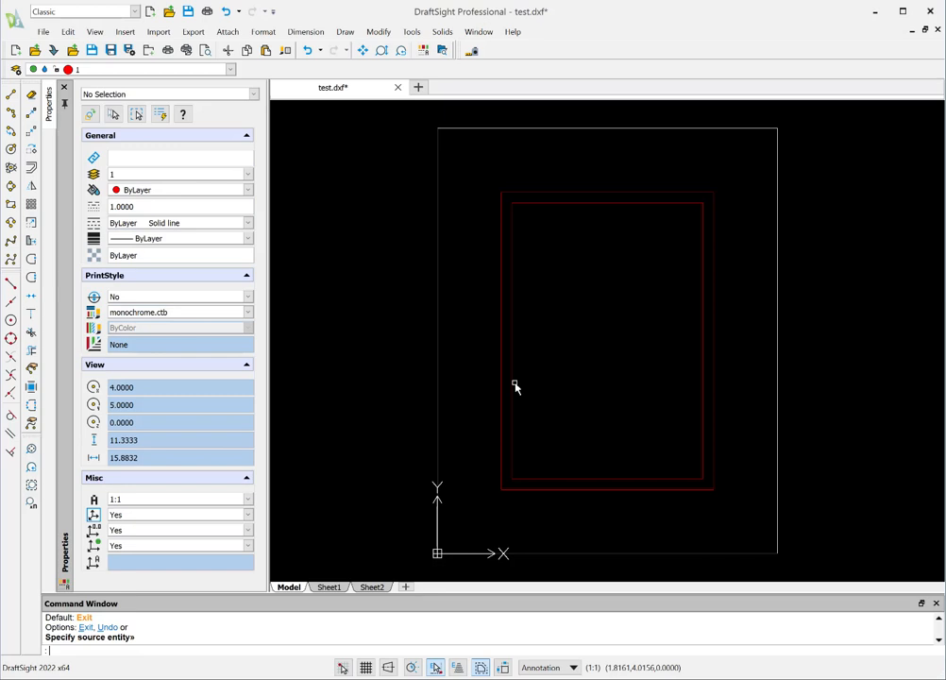
Step: Move the innermost rectangle to layer 2 and deselect it
left_click(513, 300)
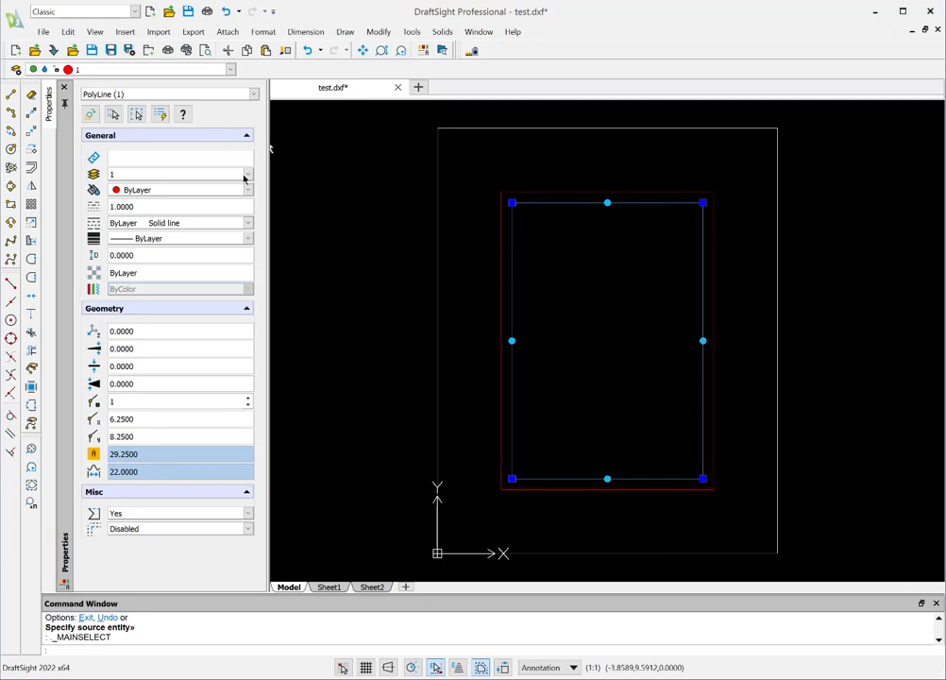
left_click(246, 176)
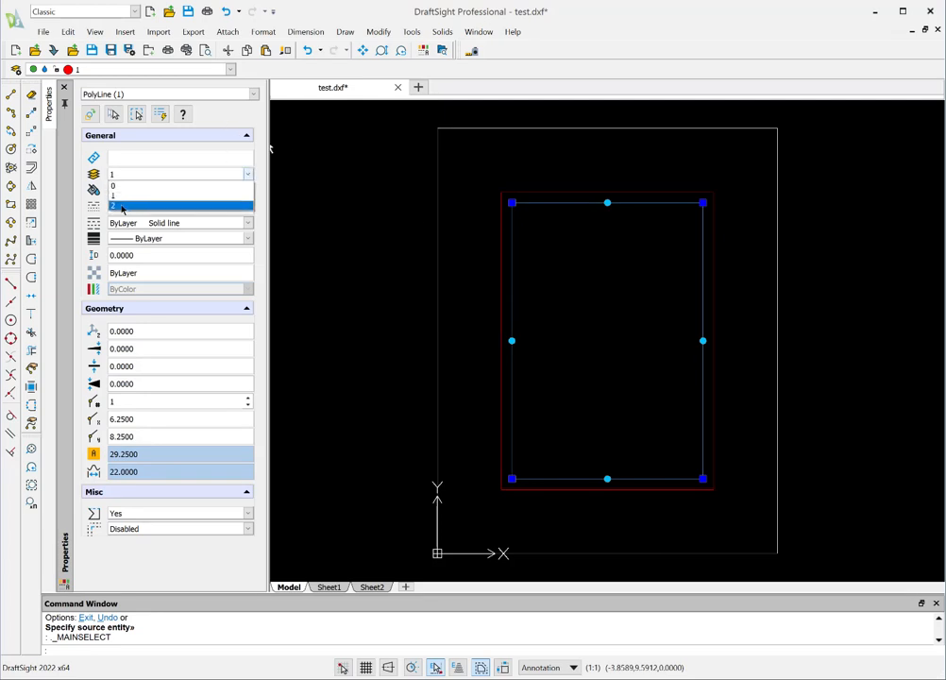
left_click(115, 205)
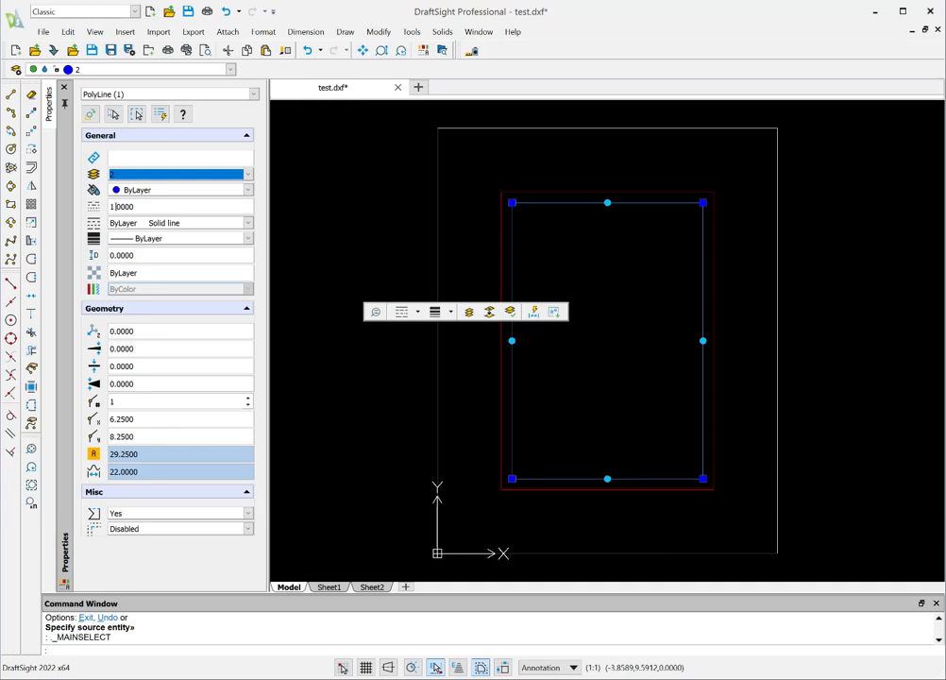
key("Escape")
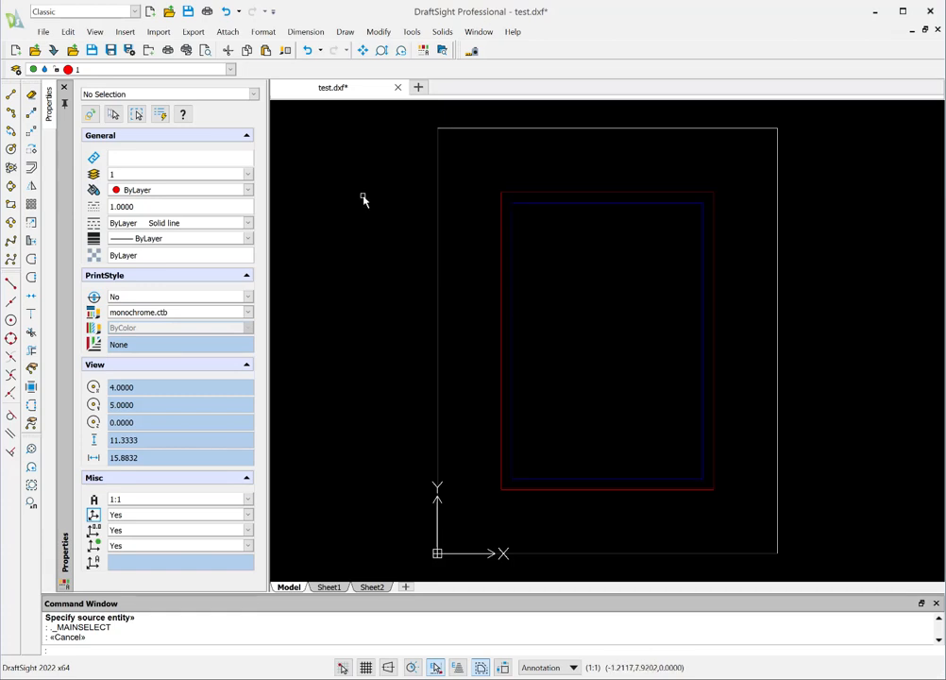
Step: Save the test.dxf drawing, then start Eclipse Cut and dismiss its demo mode notice
left_click(38, 33)
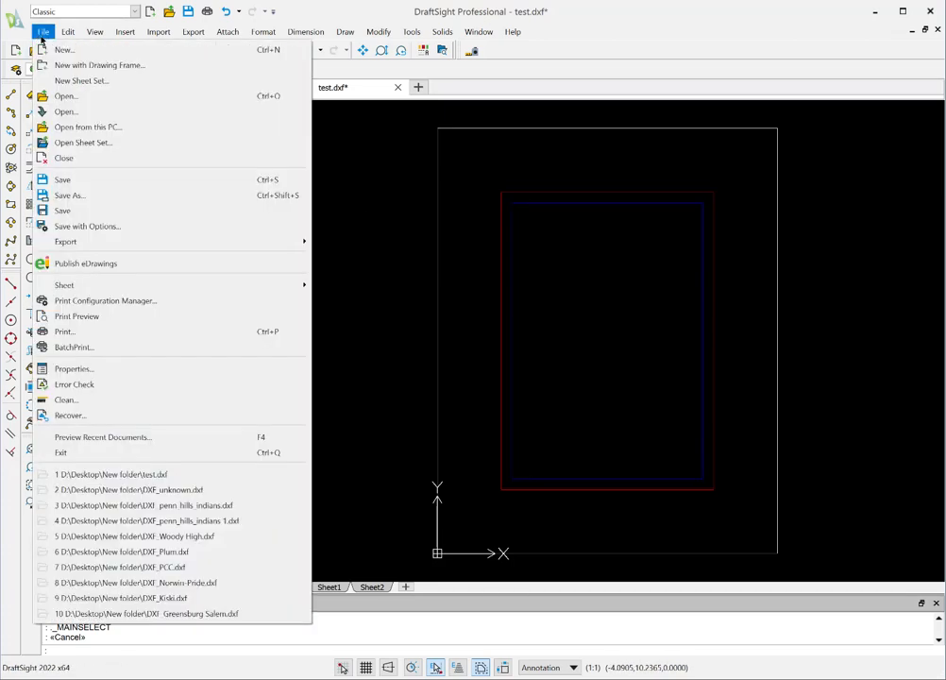
left_click(63, 180)
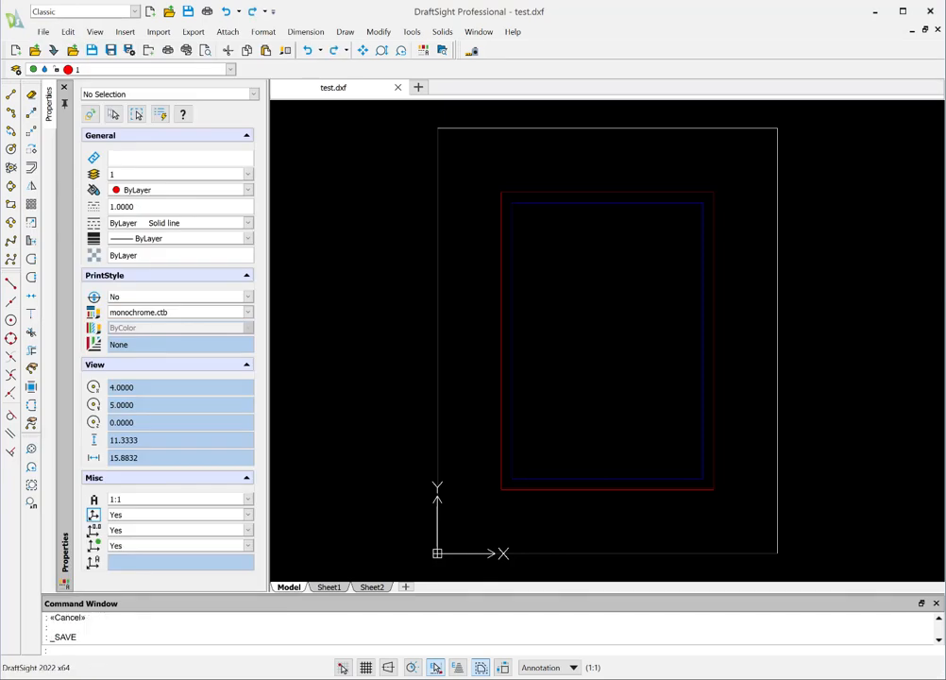
key("super")
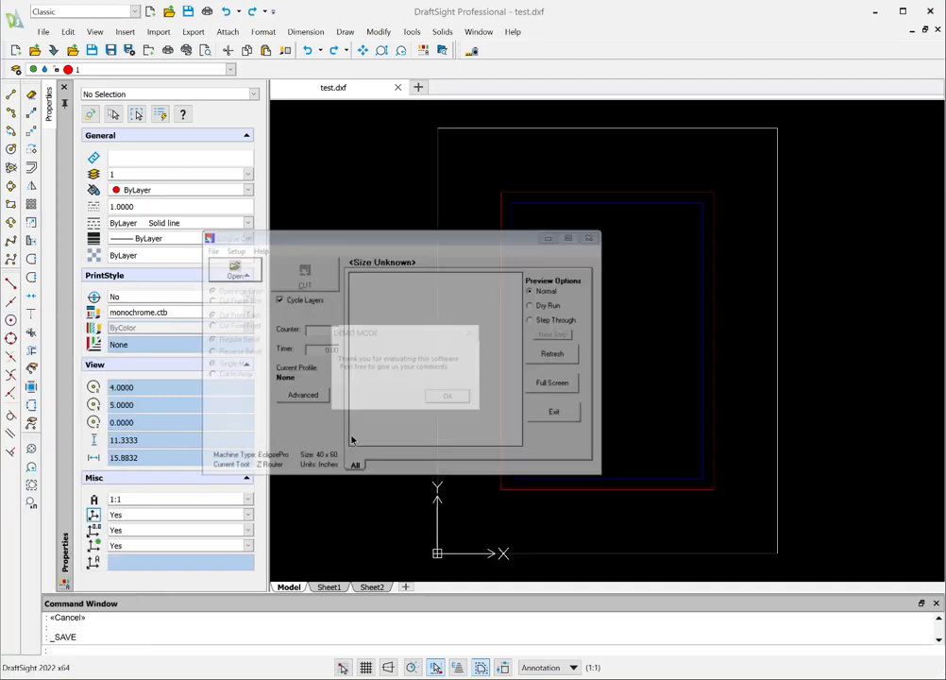
left_click(452, 397)
Step: Open the DXF file test.dxf from the desktop's New folder in Eclipse Cut
left_click(212, 251)
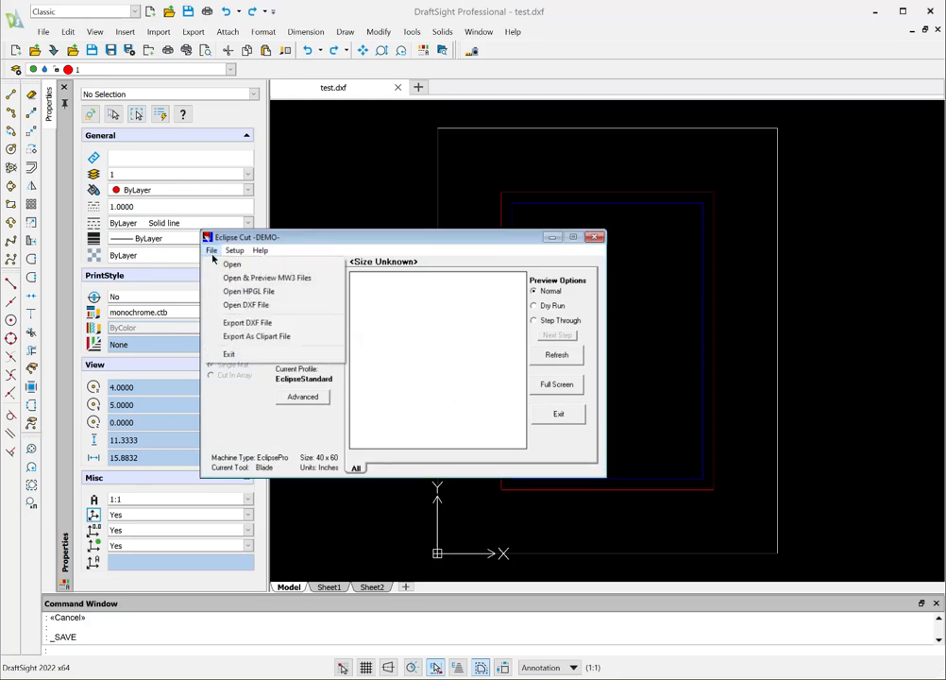
left_click(222, 305)
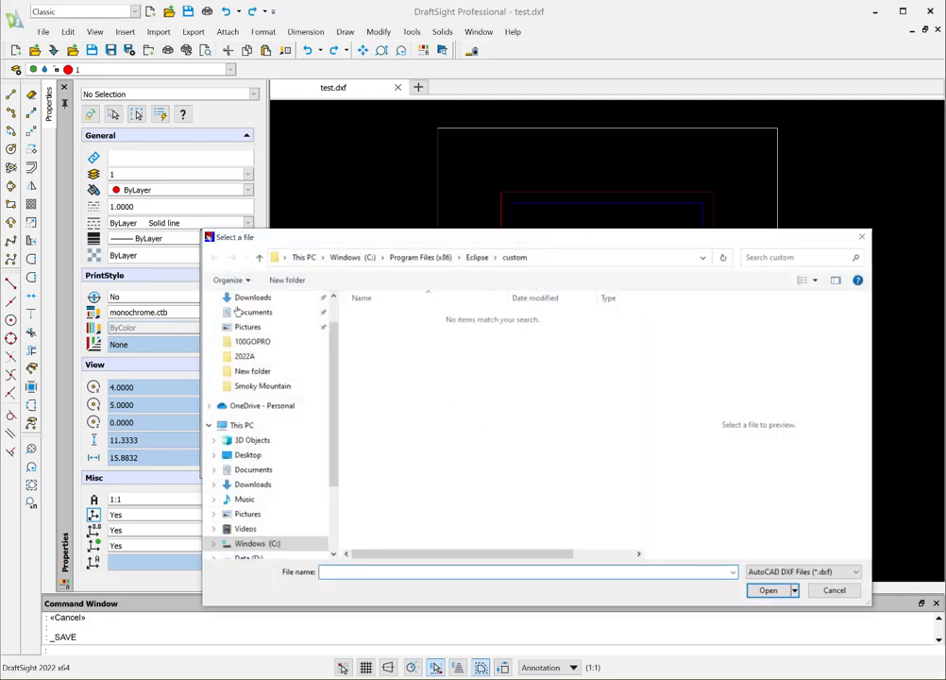
left_click(253, 374)
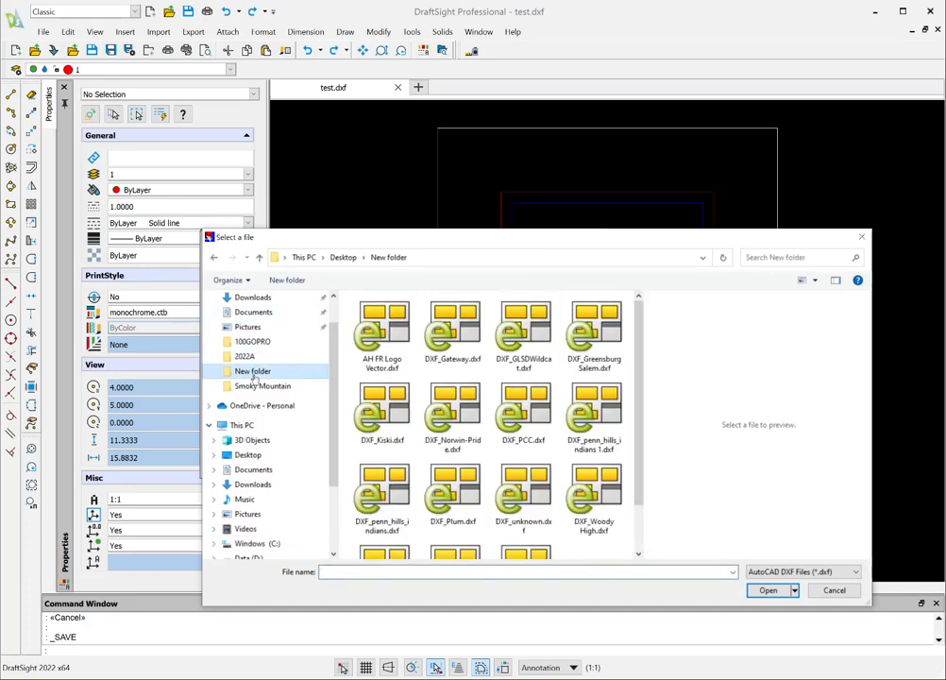
scroll(641, 376, "down", 2)
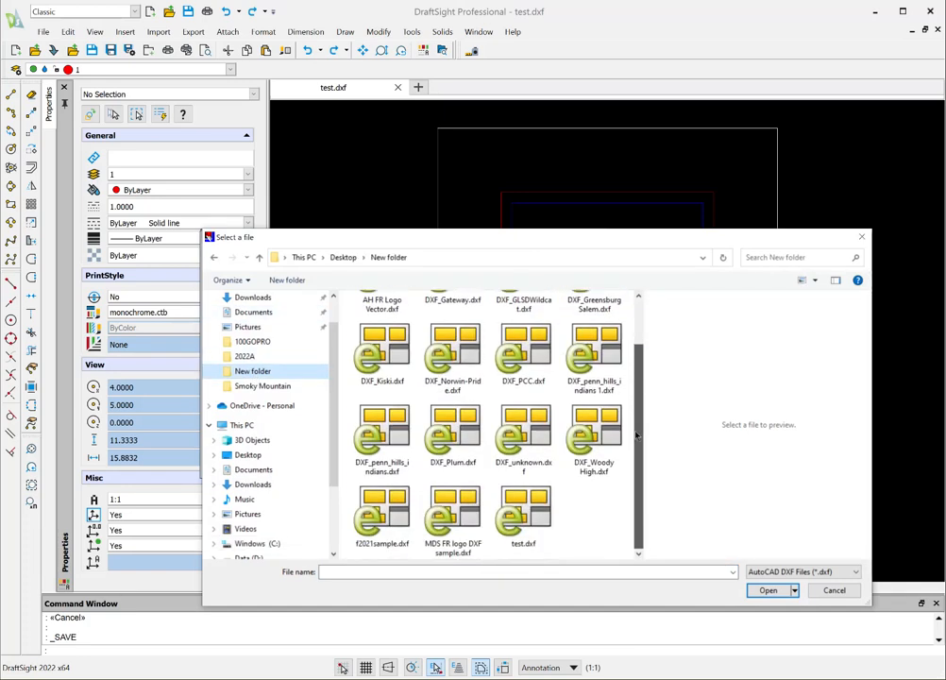
left_click(548, 530)
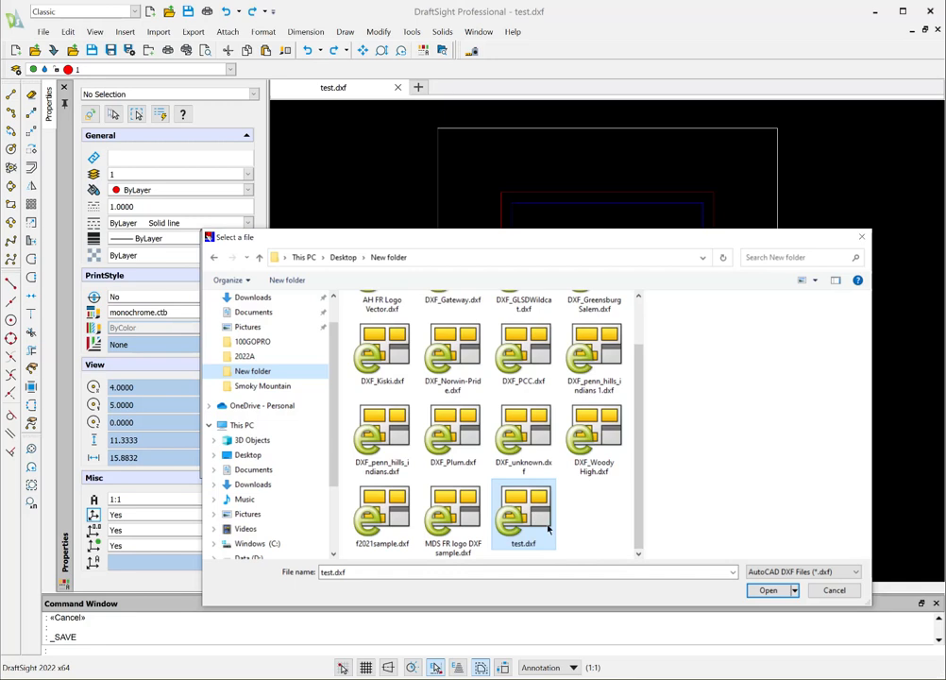
left_click(772, 591)
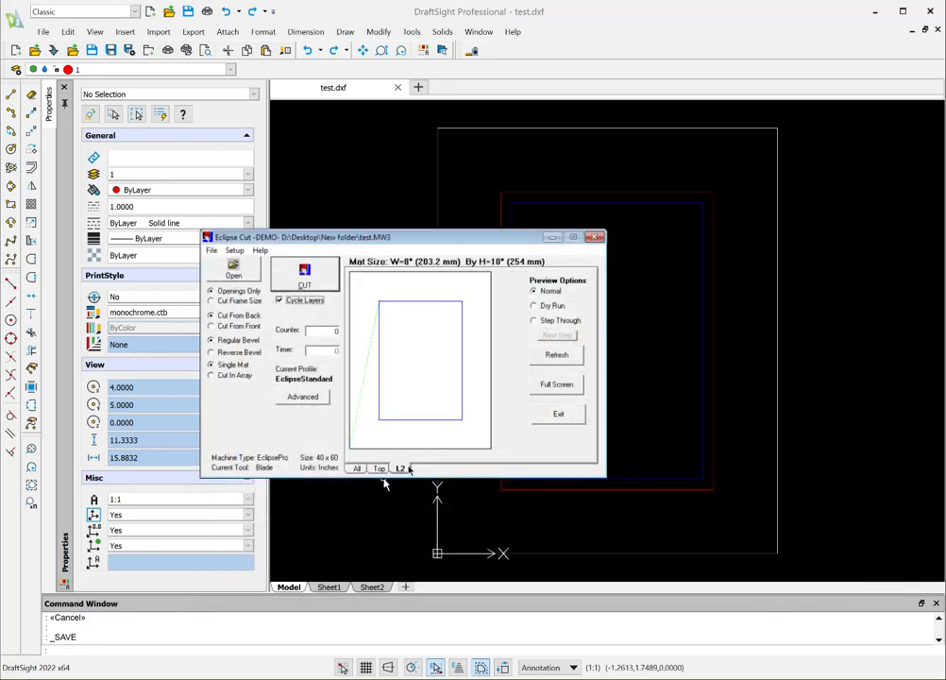
Step: Preview the mat cut for all layers together, refresh it, and view the Top and L2 layers separately
left_click(356, 469)
left_click(556, 355)
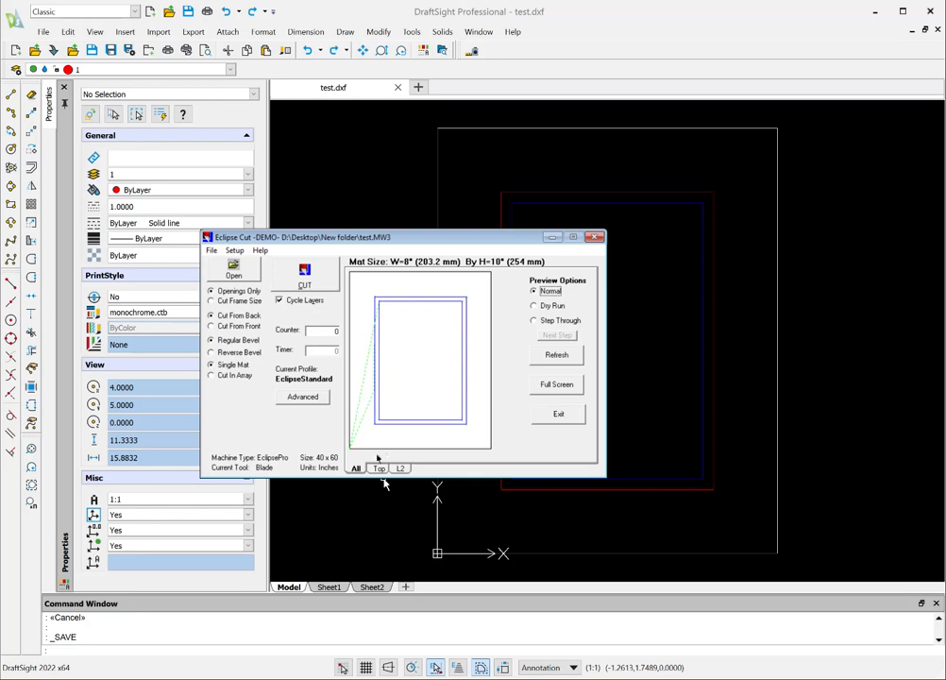
left_click(380, 469)
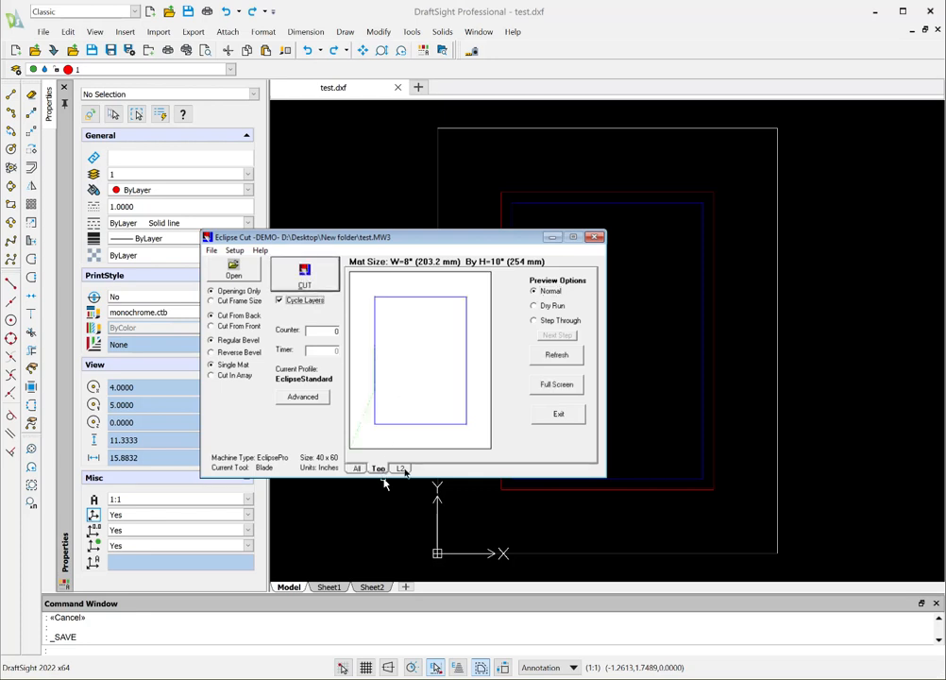
left_click(403, 469)
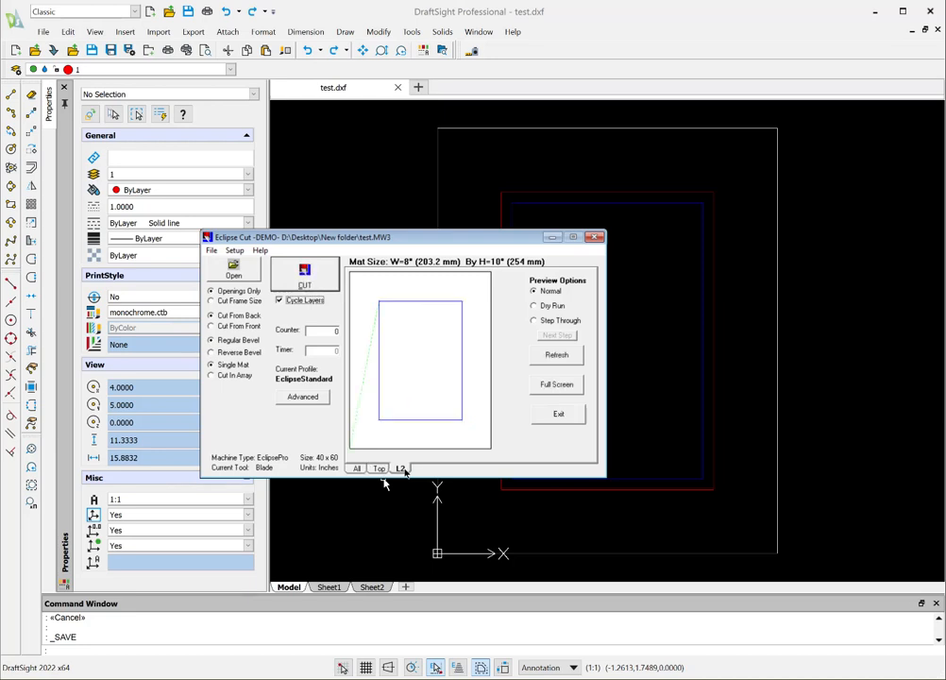